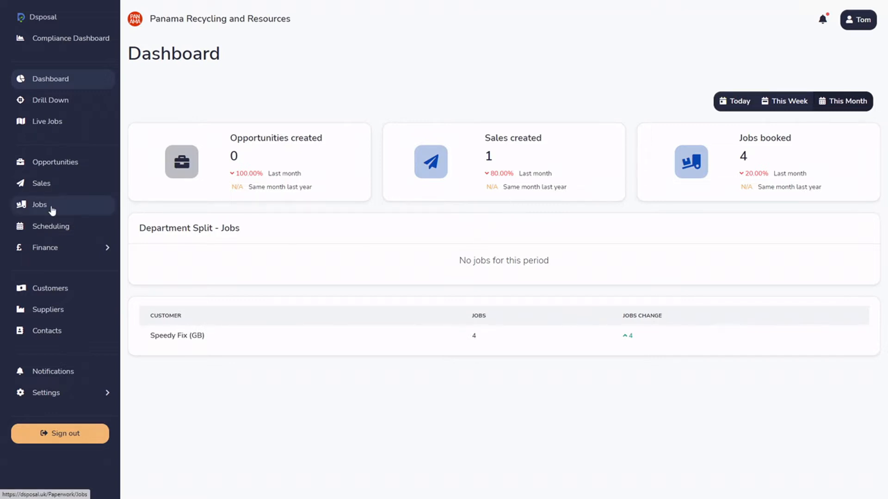
Step: Open the MF&R Interceptor Clean Out sale and set its status to Won
{"action": "left_click", "coordinate": [50, 185]}
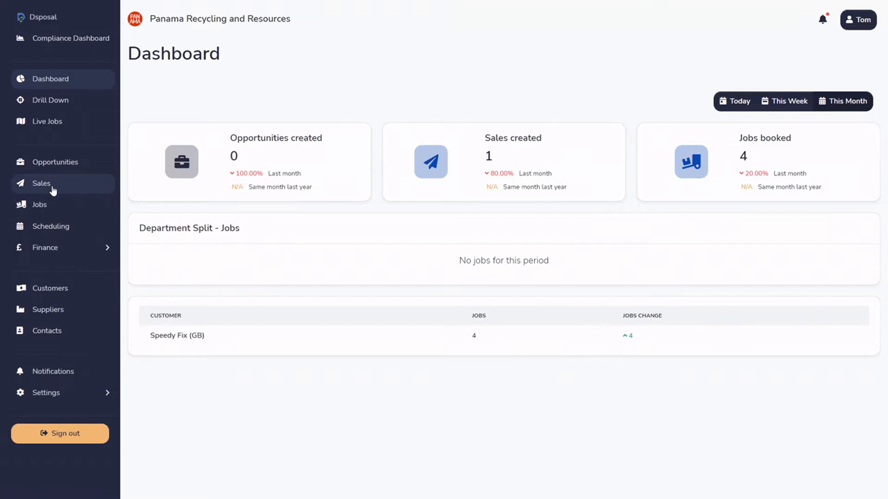
{"action": "left_click_drag", "start_coordinate": [281, 264], "coordinate": [259, 265]}
{"action": "left_click", "coordinate": [318, 262]}
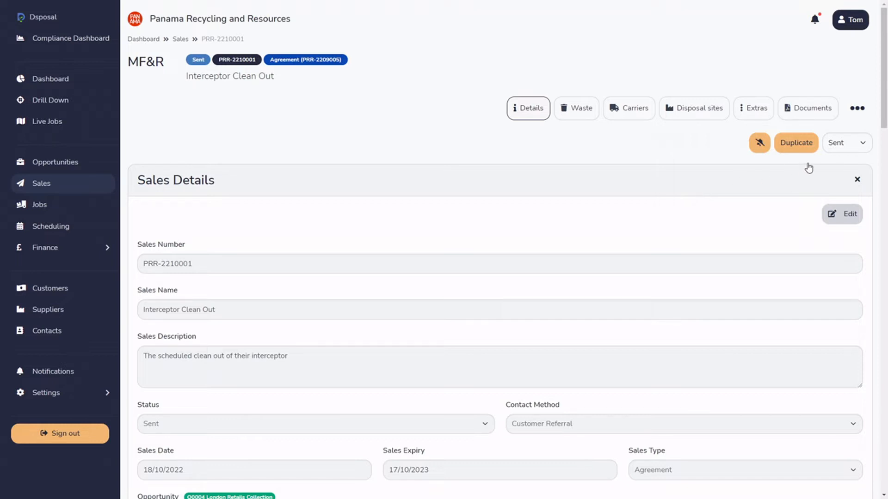
{"action": "left_click", "coordinate": [844, 145]}
{"action": "left_click", "coordinate": [852, 199]}
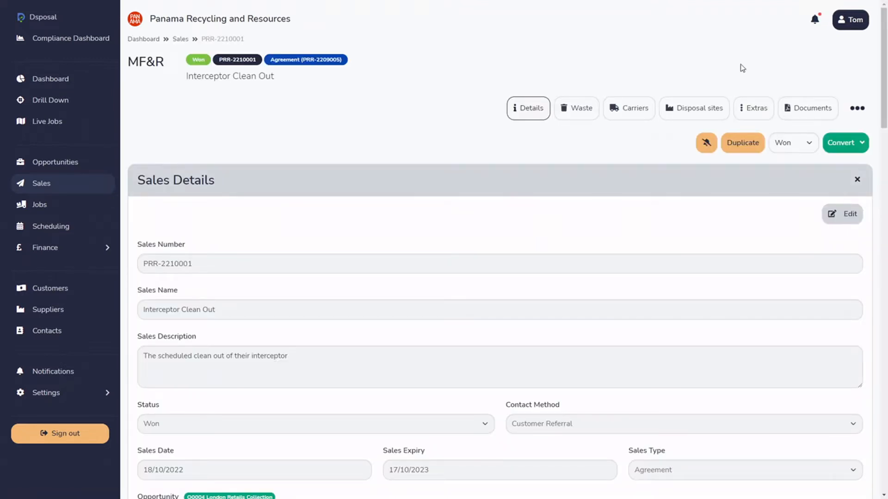
Step: Check the latest notifications and view the sale's agreement document
{"action": "left_click", "coordinate": [816, 20]}
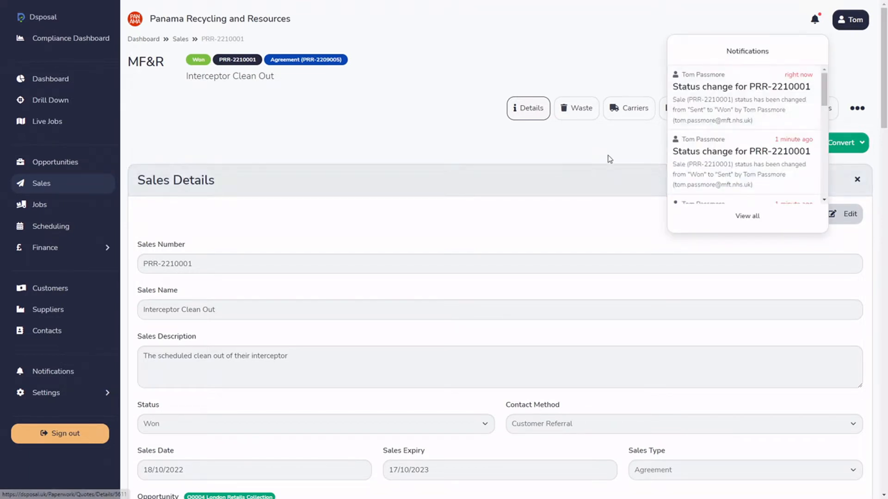
{"action": "left_click", "coordinate": [610, 142]}
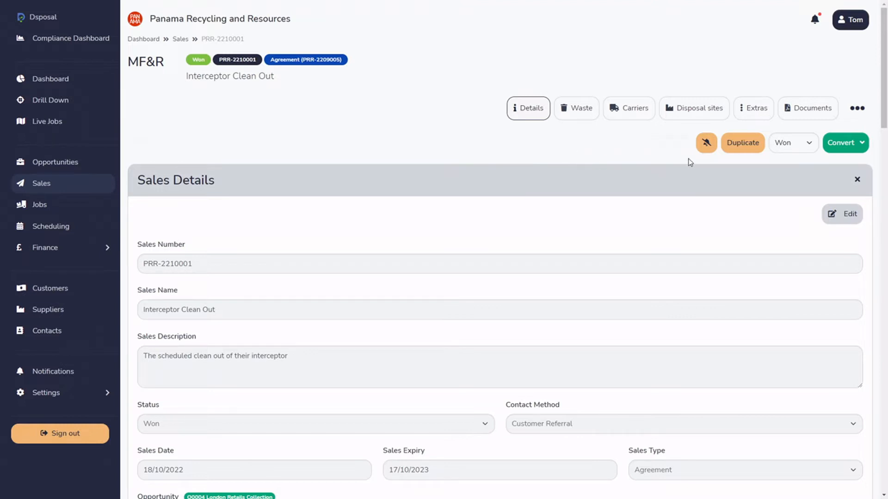
{"action": "left_click", "coordinate": [807, 108]}
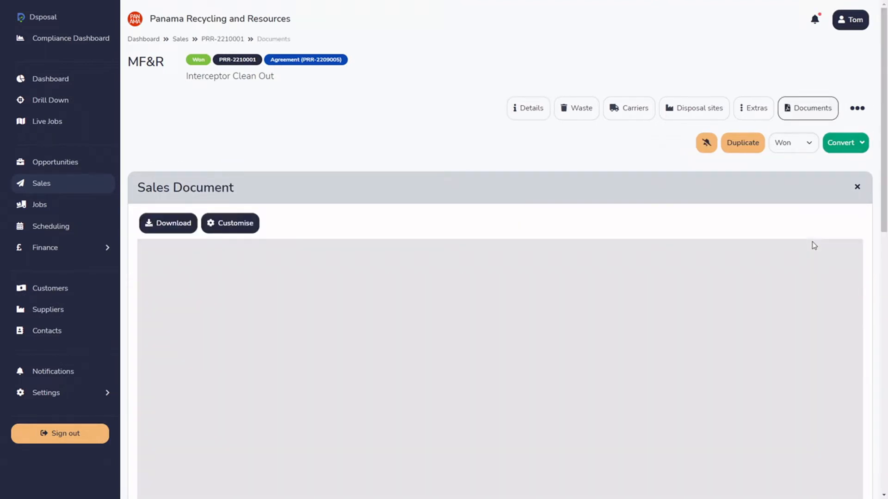
Step: Start converting the sale into a job with validation and review the Details checks
{"action": "left_click", "coordinate": [849, 146]}
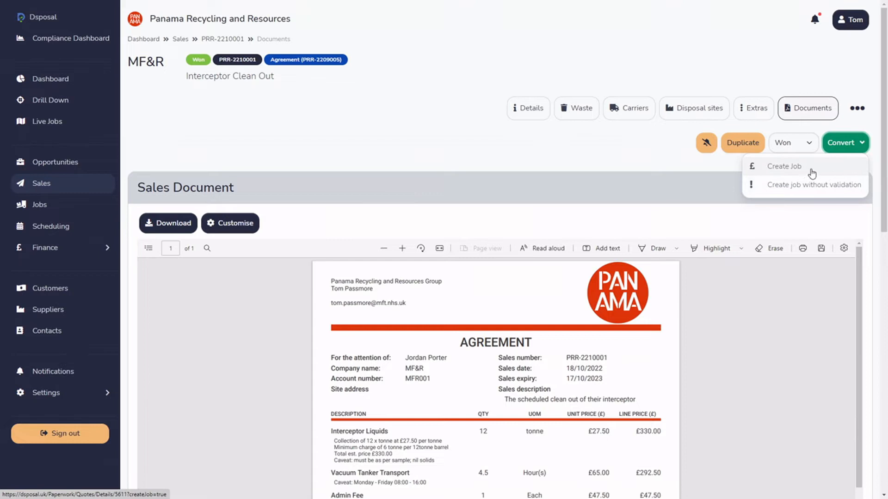
{"action": "left_click", "coordinate": [835, 169]}
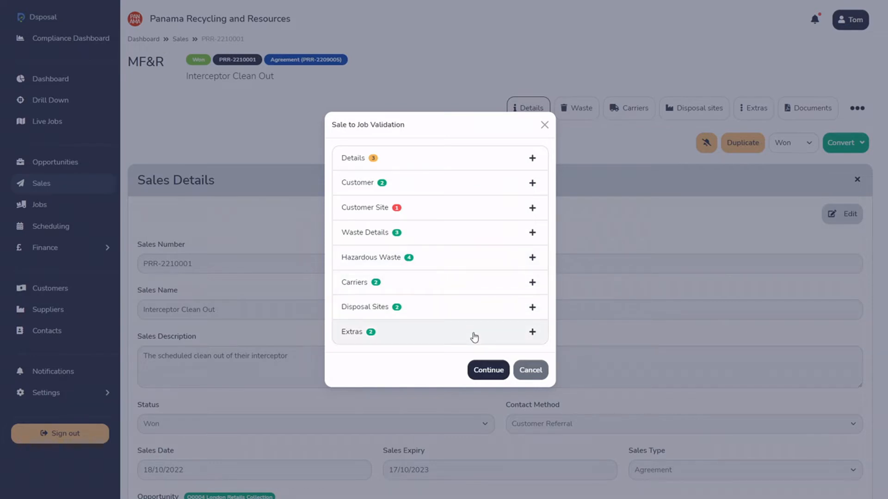
{"action": "mouse_move", "coordinate": [375, 161]}
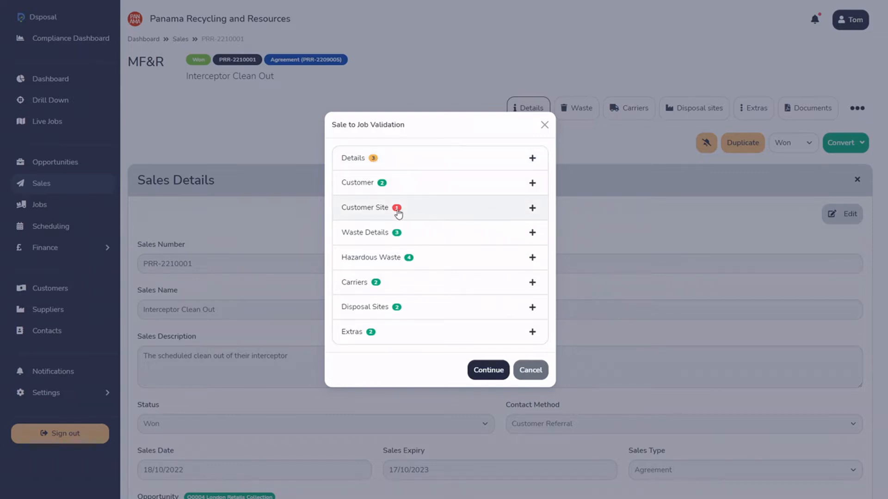
{"action": "mouse_move", "coordinate": [398, 212]}
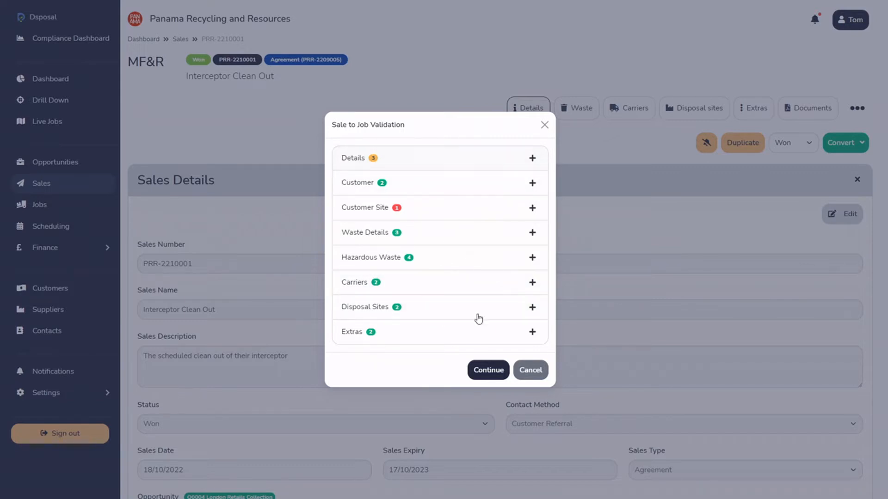
{"action": "left_click", "coordinate": [425, 158]}
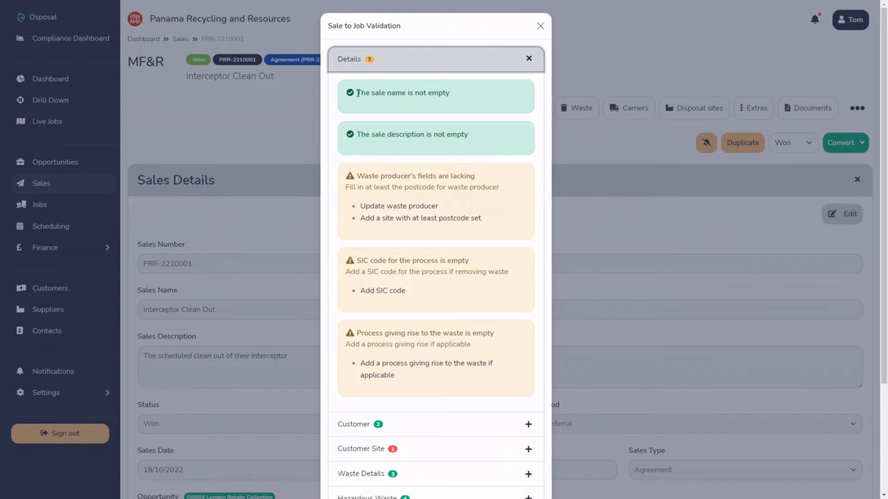
{"action": "left_click_drag", "start_coordinate": [358, 91], "coordinate": [416, 93]}
{"action": "left_click", "coordinate": [435, 97]}
{"action": "left_click", "coordinate": [402, 108]}
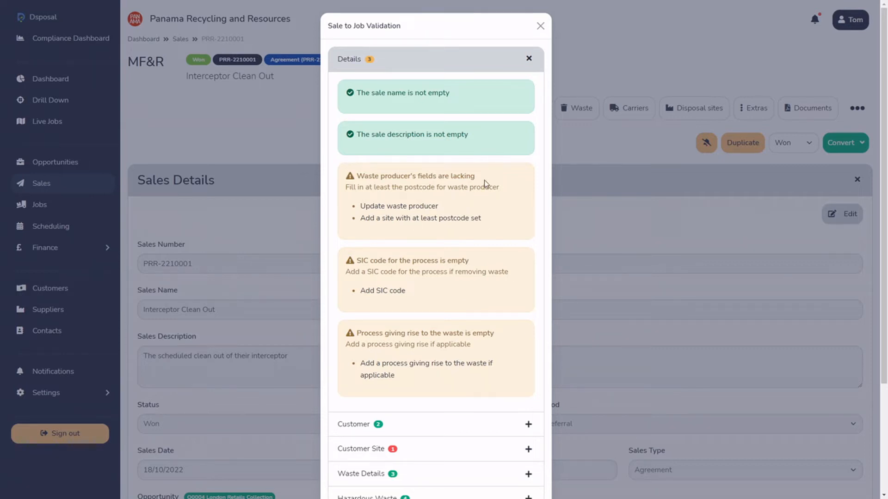
{"action": "scroll", "coordinate": [489, 288], "scroll_direction": "down", "scroll_amount": 2}
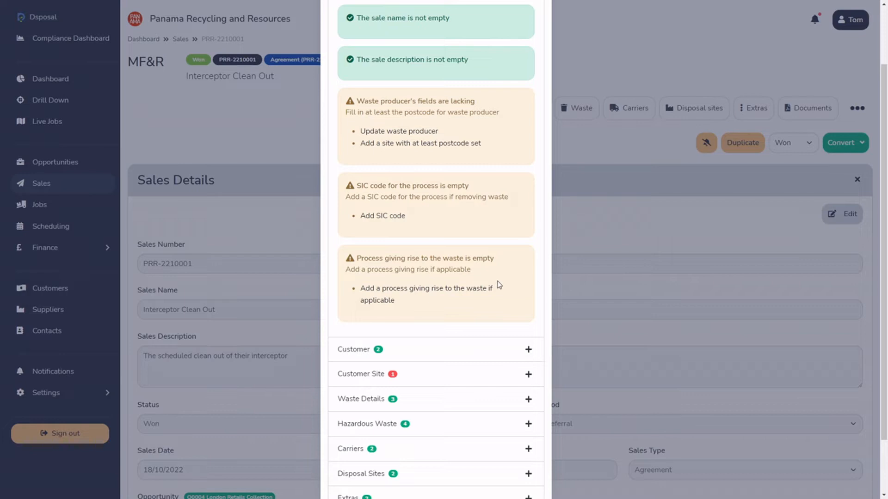
Step: Follow the Add SIC code suggestion to the sale's editing form and look over its Sales Details section
{"action": "left_click", "coordinate": [396, 217]}
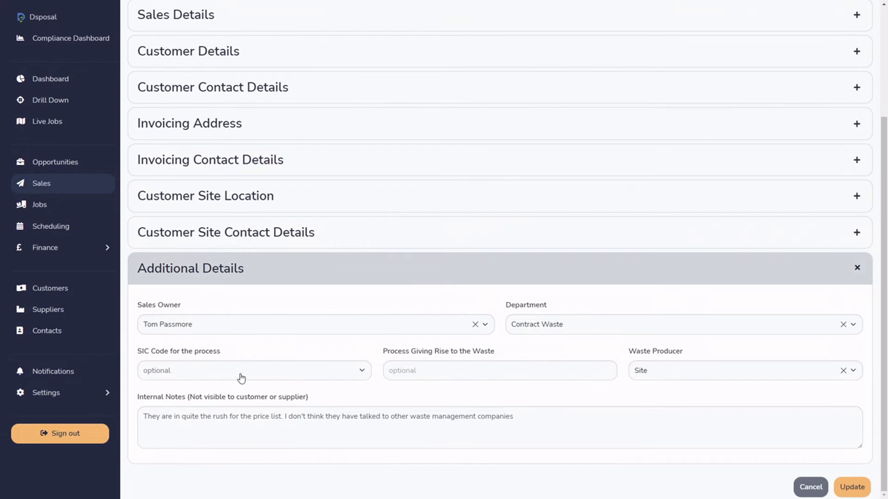
{"action": "left_click", "coordinate": [242, 378]}
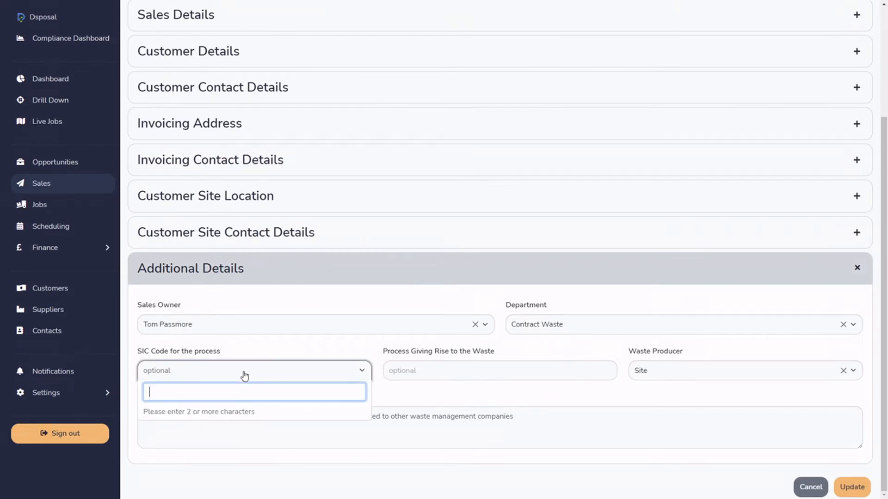
{"action": "scroll", "coordinate": [196, 179], "scroll_direction": "up", "scroll_amount": 3}
{"action": "scroll", "coordinate": [212, 249], "scroll_direction": "down", "scroll_amount": 3}
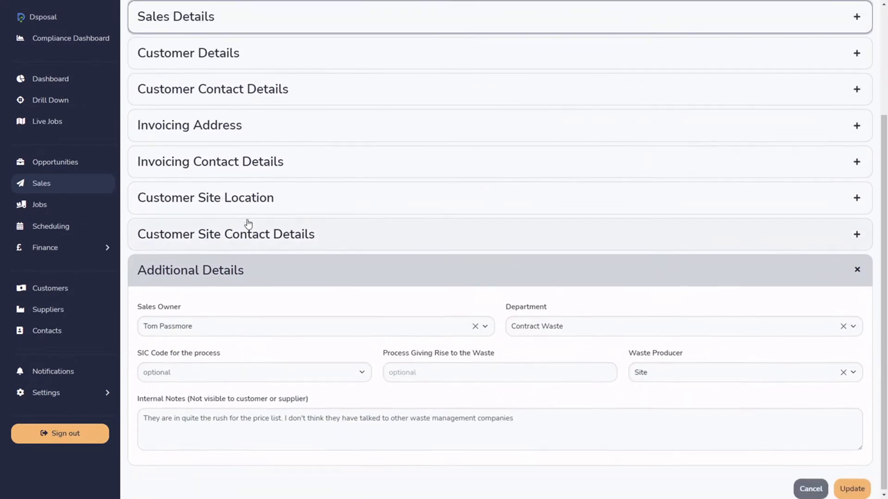
{"action": "scroll", "coordinate": [224, 99], "scroll_direction": "up", "scroll_amount": 2}
{"action": "left_click", "coordinate": [223, 94]}
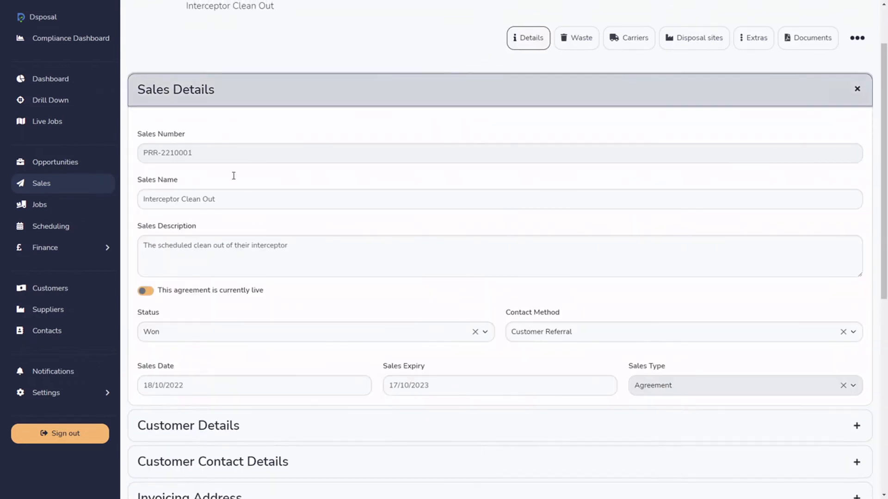
{"action": "left_click", "coordinate": [263, 83]}
{"action": "scroll", "coordinate": [199, 346], "scroll_direction": "down", "scroll_amount": 2}
Step: Search the SIC codes for "Cleaning" and set the process to 81222 - Specialised cleaning services
{"action": "left_click", "coordinate": [189, 371]}
{"action": "left_click", "coordinate": [232, 396]}
{"action": "left_click", "coordinate": [219, 379]}
{"action": "type", "text": "Cleaning"}
{"action": "key", "text": "Down"}
{"action": "key", "text": "Down"}
{"action": "key", "text": "Down"}
{"action": "key", "text": "Down"}
{"action": "key", "text": "Down"}
{"action": "key", "text": "Down"}
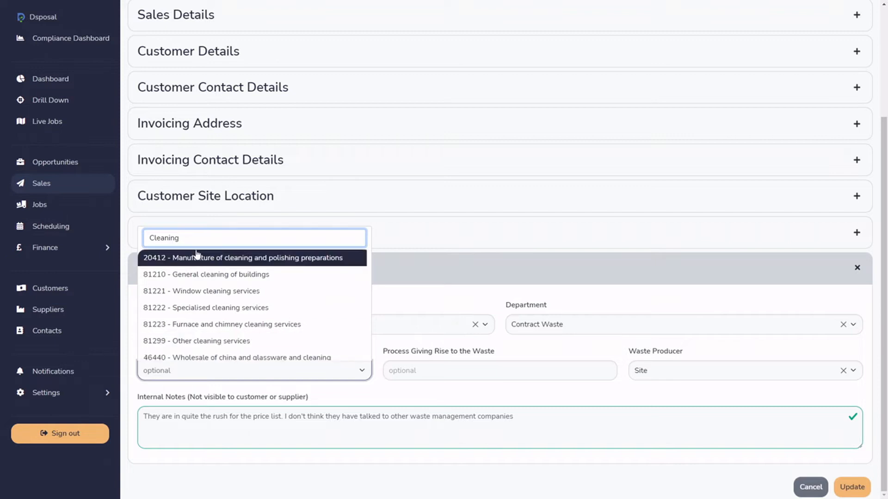
{"action": "left_click", "coordinate": [264, 315]}
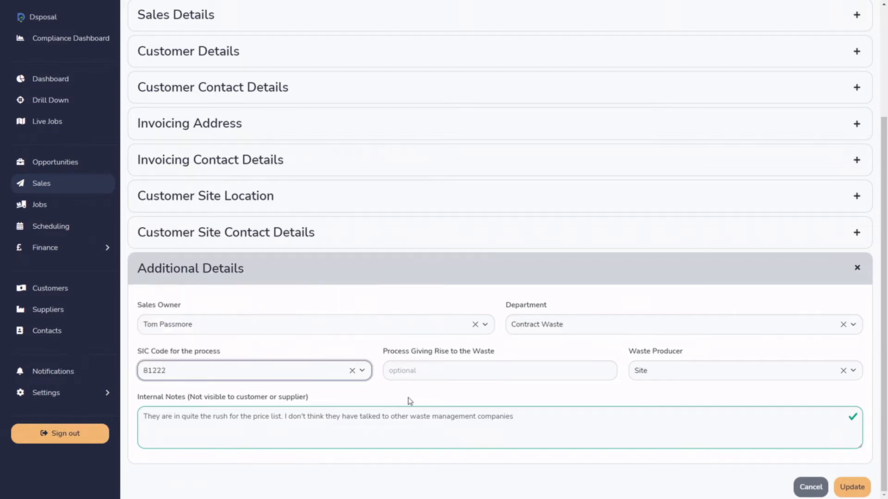
Step: Enter "CLEANING INTERCEPTOR" as the process giving rise to the waste and save the sale's changes
{"action": "left_click", "coordinate": [429, 378]}
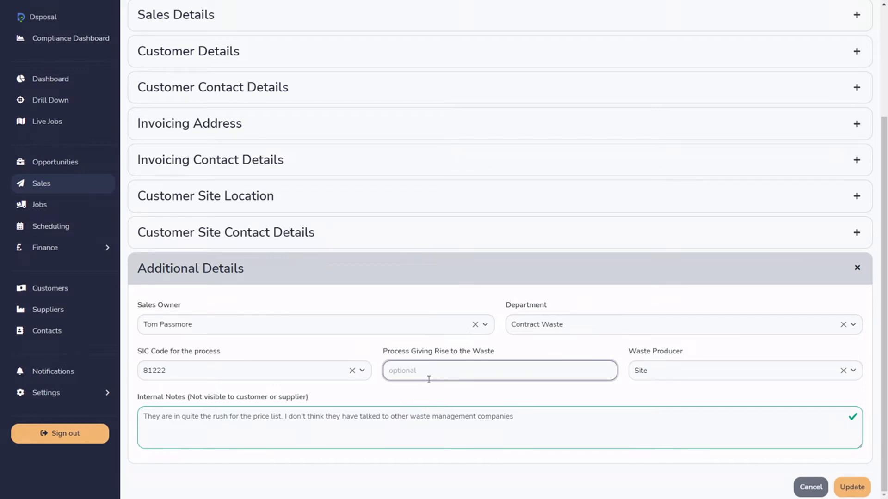
{"action": "key", "text": "Caps_Lock"}
{"action": "type", "text": "CLEANING INTERCEPTOR"}
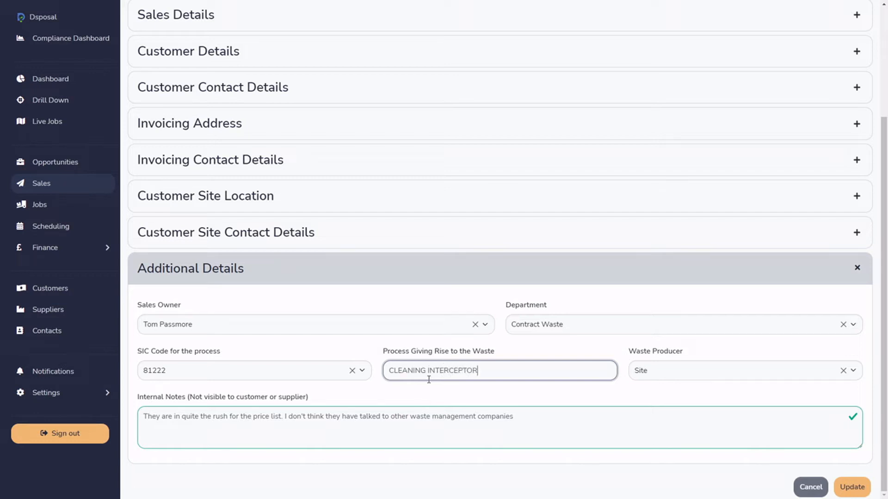
{"action": "key", "text": "Caps_Lock"}
{"action": "left_click", "coordinate": [463, 398]}
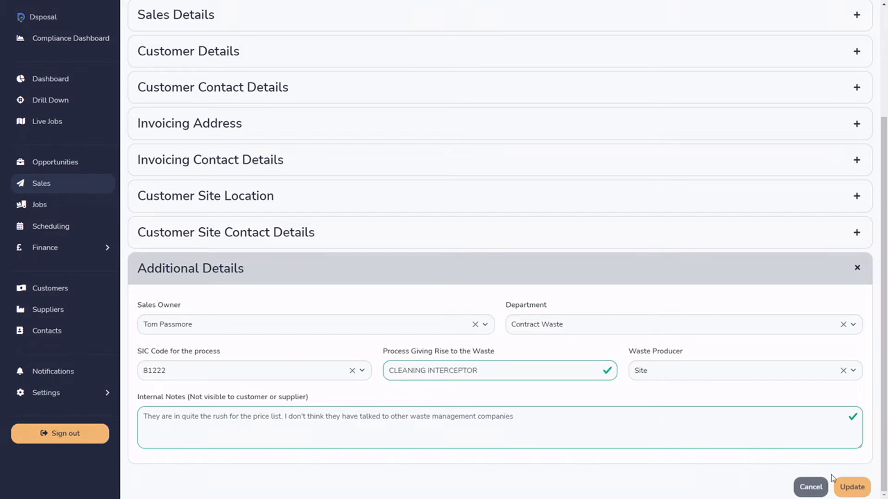
{"action": "left_click", "coordinate": [851, 487]}
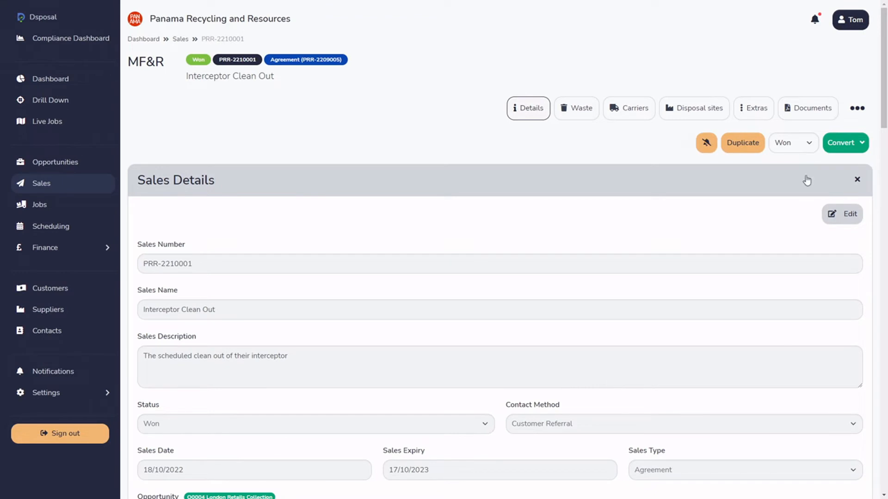
Step: Run the sale-to-job validation again and recheck the SIC code and waste process items under Details
{"action": "left_click", "coordinate": [847, 139]}
{"action": "left_click", "coordinate": [840, 167]}
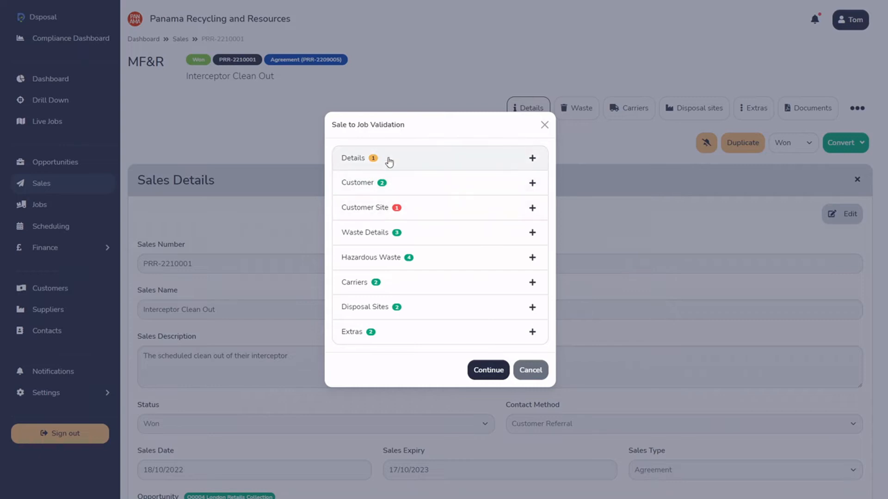
{"action": "left_click", "coordinate": [431, 158]}
{"action": "left_click_drag", "start_coordinate": [357, 260], "coordinate": [464, 262]}
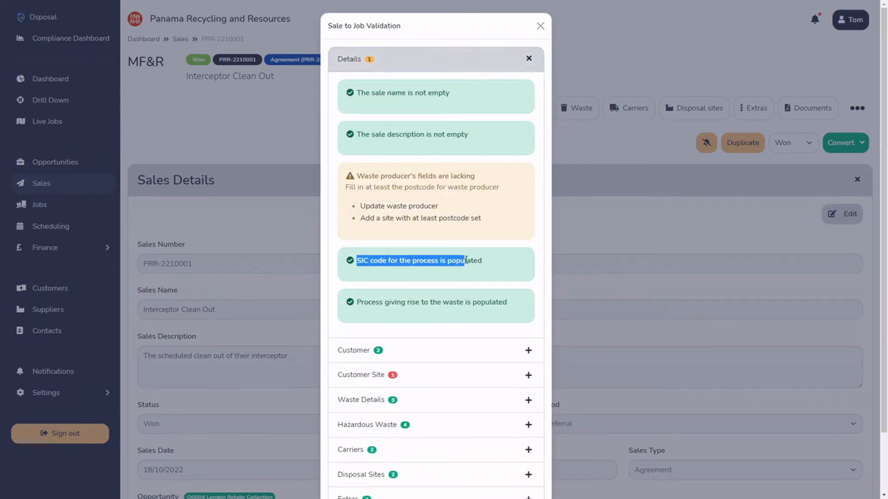
{"action": "left_click_drag", "start_coordinate": [357, 302], "coordinate": [476, 303]}
{"action": "left_click", "coordinate": [508, 317]}
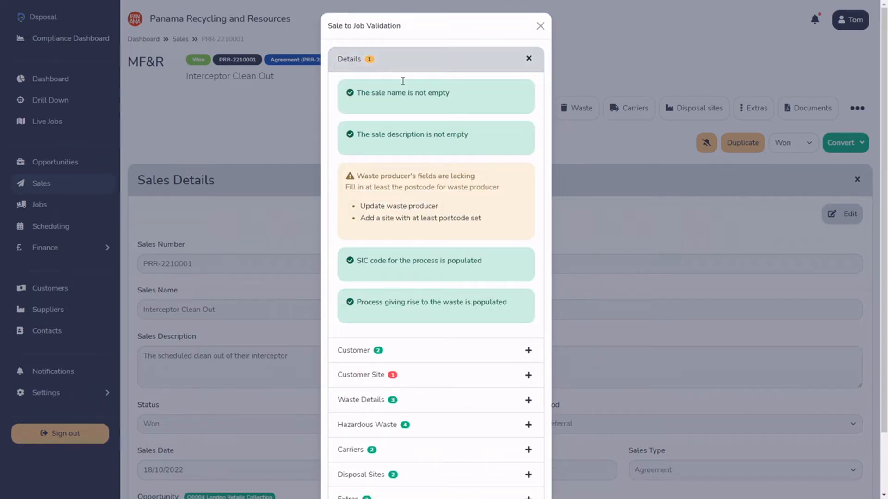
{"action": "left_click", "coordinate": [420, 69]}
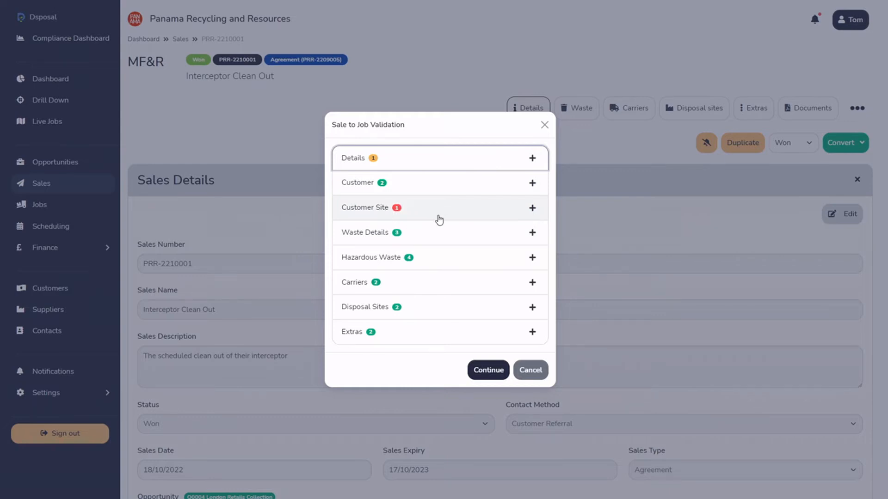
Step: Review the Customer and Customer Site validation checks and close the validation
{"action": "left_click", "coordinate": [435, 185]}
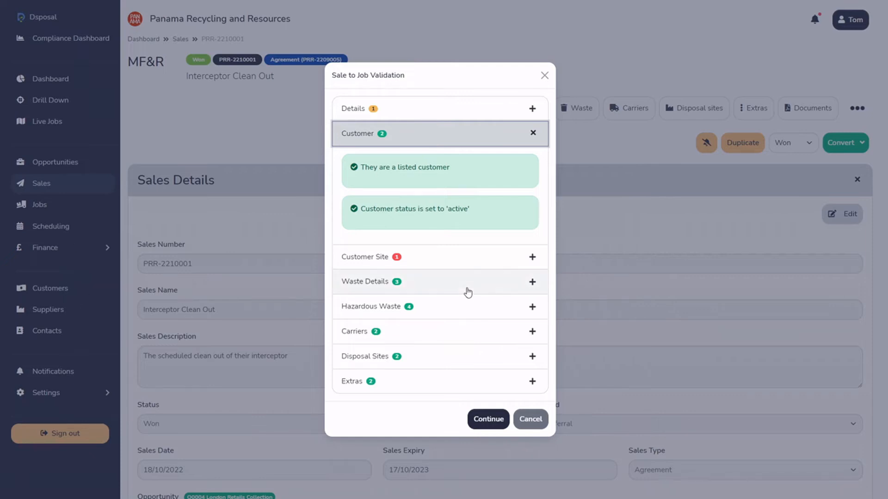
{"action": "left_click", "coordinate": [433, 141]}
{"action": "left_click", "coordinate": [438, 208]}
{"action": "left_click_drag", "start_coordinate": [362, 150], "coordinate": [453, 151]}
{"action": "left_click", "coordinate": [448, 157]}
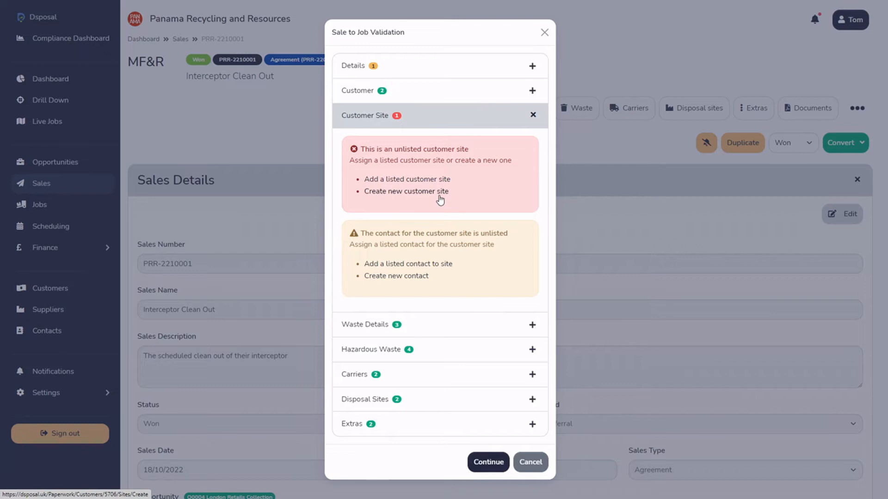
{"action": "left_click", "coordinate": [264, 133]}
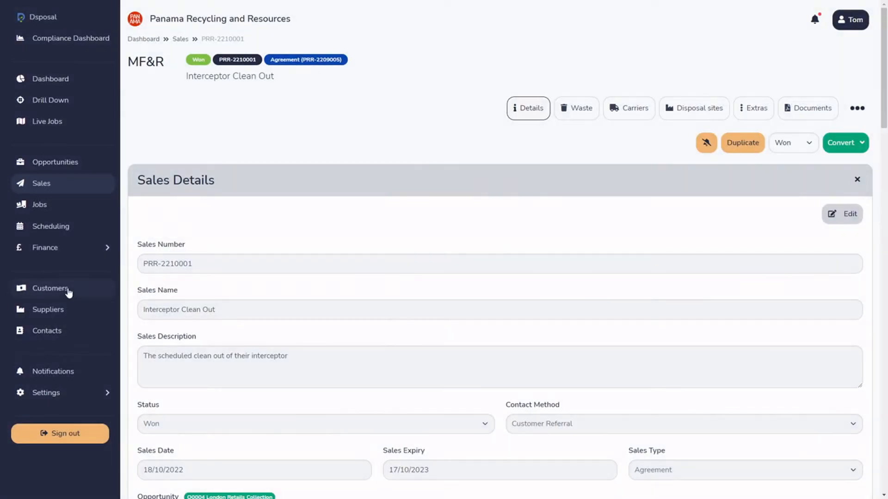
Step: Open the MF&R customer record, look over its summary and view its list of sites
{"action": "left_click", "coordinate": [64, 291]}
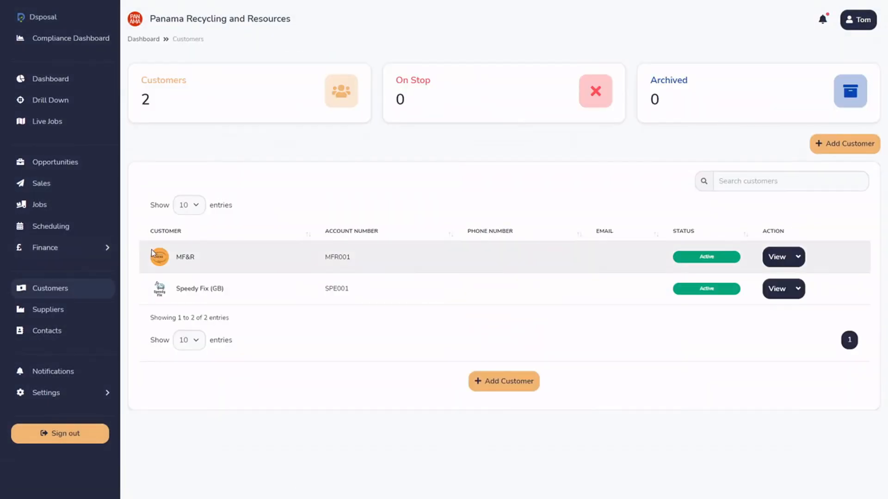
{"action": "left_click", "coordinate": [775, 257]}
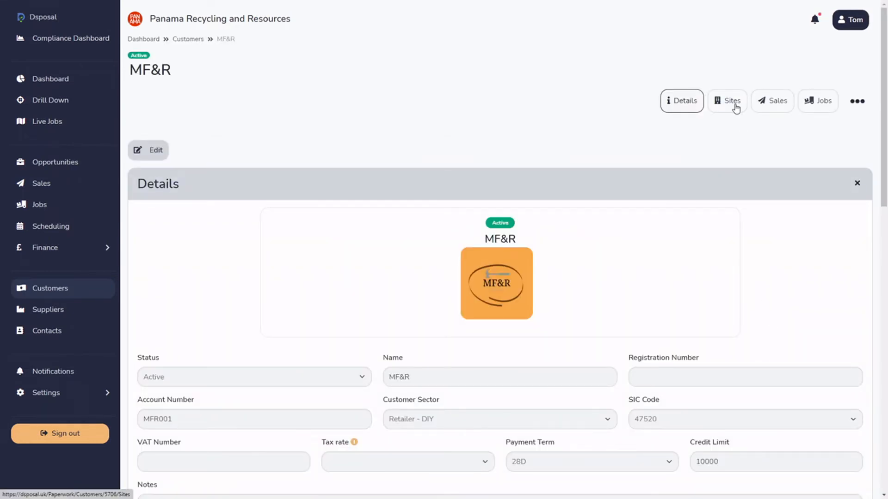
{"action": "left_click", "coordinate": [856, 100]}
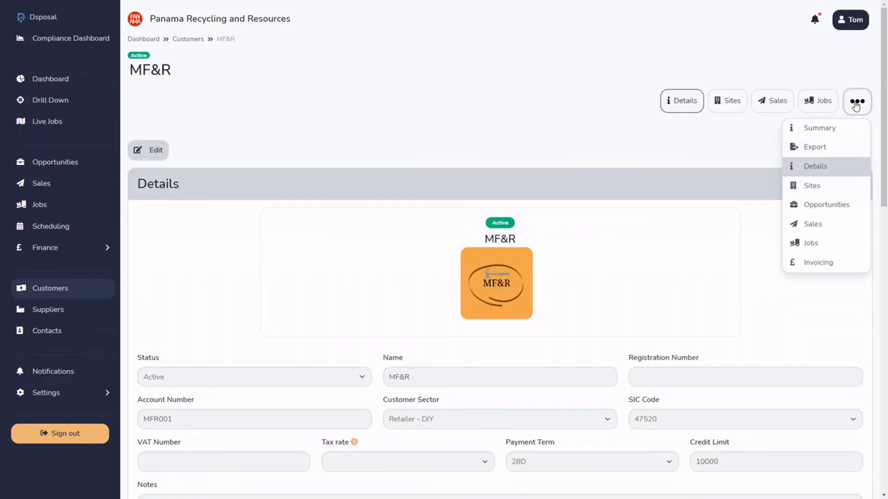
{"action": "left_click", "coordinate": [837, 132]}
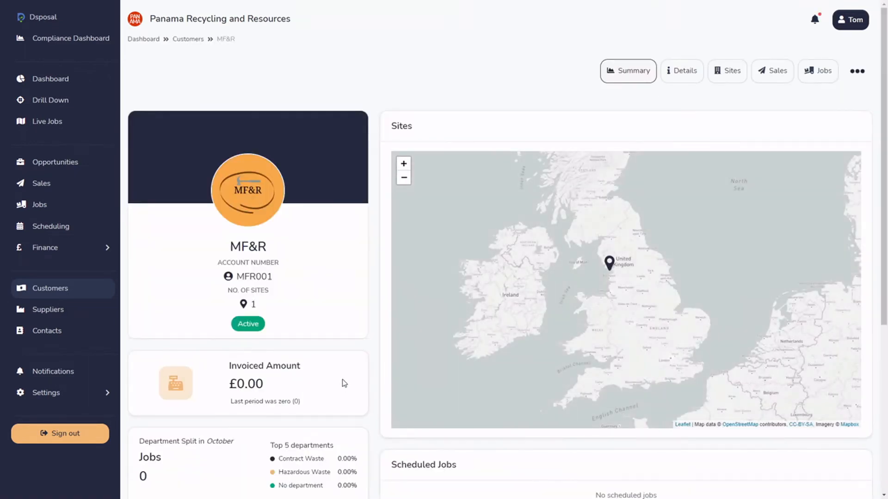
{"action": "scroll", "coordinate": [357, 351], "scroll_direction": "down", "scroll_amount": 5}
{"action": "scroll", "coordinate": [356, 348], "scroll_direction": "up", "scroll_amount": 5}
{"action": "left_click", "coordinate": [732, 71]}
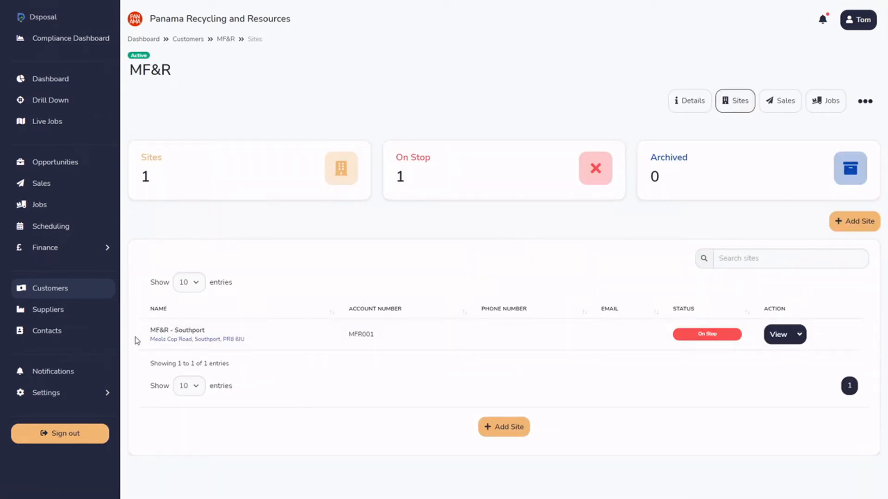
Step: Start adding a new site to the MF&R customer and upload the MF&R logo image for it
{"action": "left_click_drag", "start_coordinate": [149, 330], "coordinate": [214, 331]}
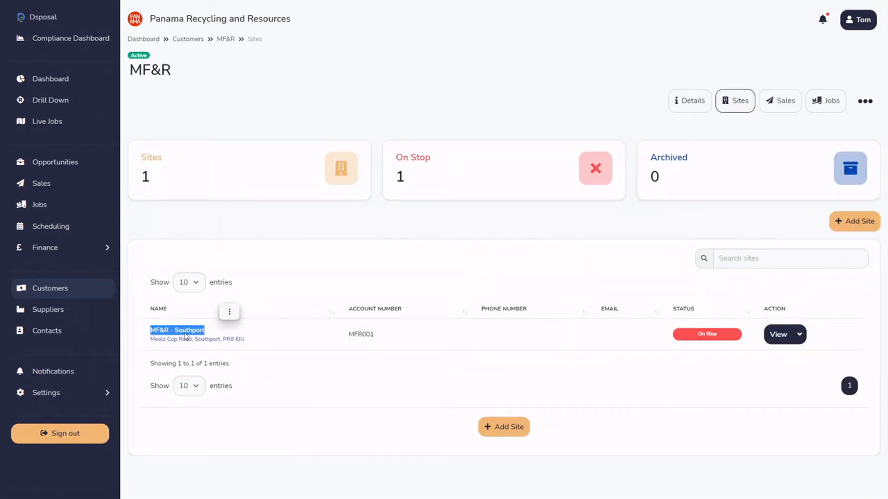
{"action": "left_click", "coordinate": [615, 366]}
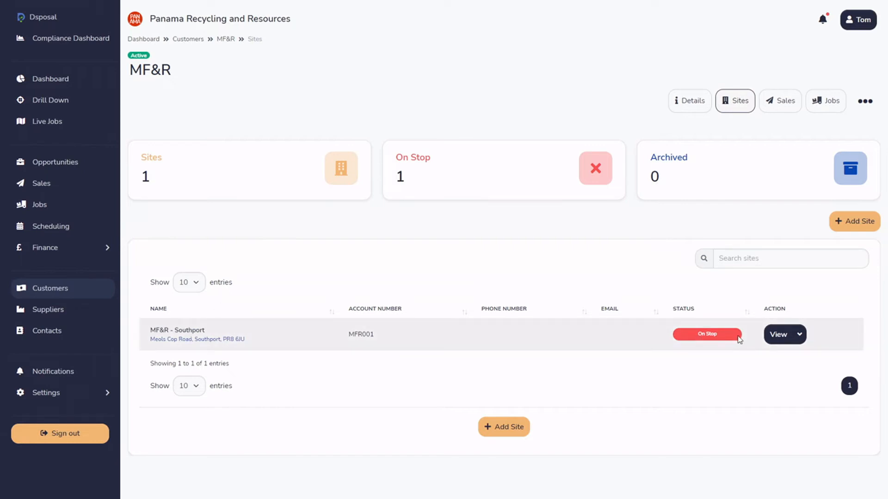
{"action": "left_click", "coordinate": [518, 429]}
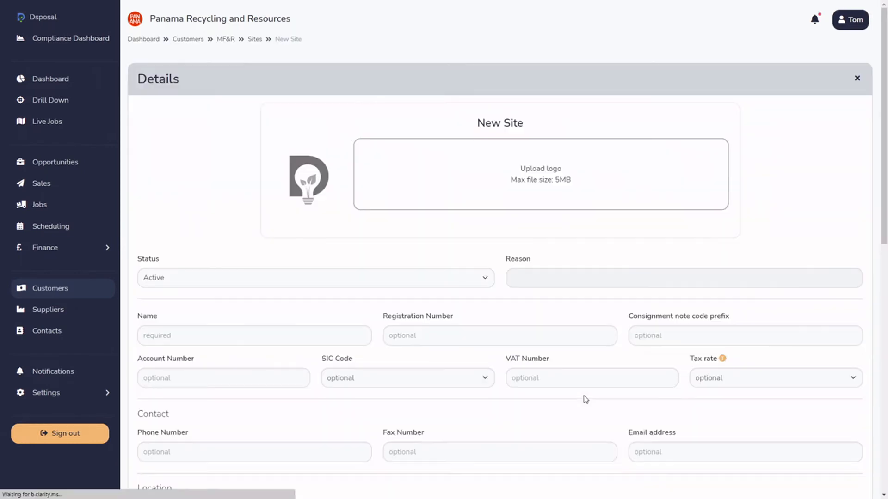
{"action": "left_click_drag", "start_coordinate": [324, 0], "coordinate": [486, 178]}
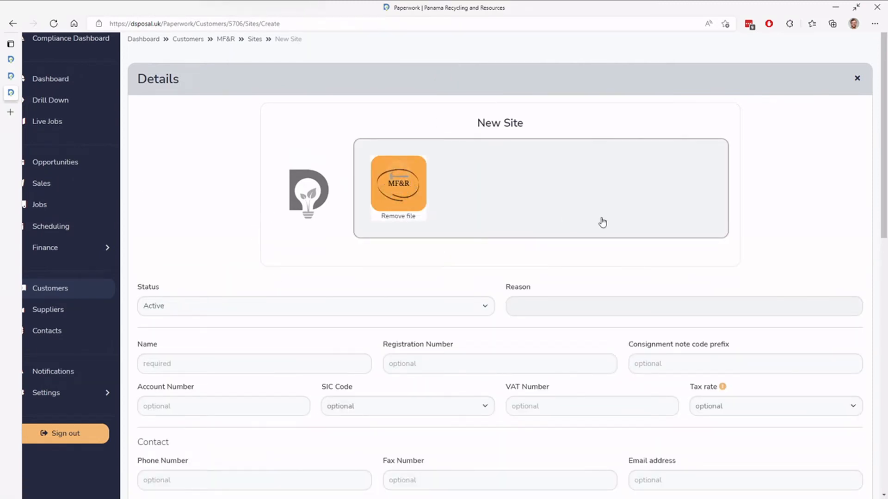
{"action": "key", "text": "F11"}
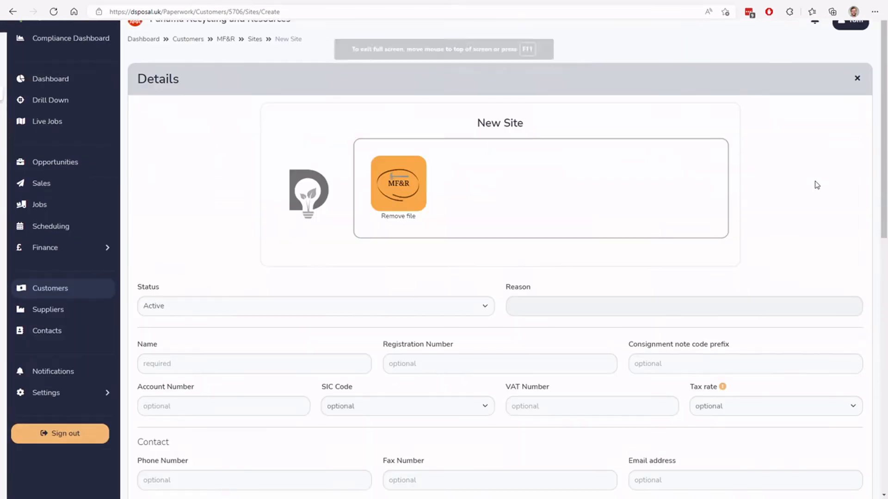
{"action": "key", "text": "F11"}
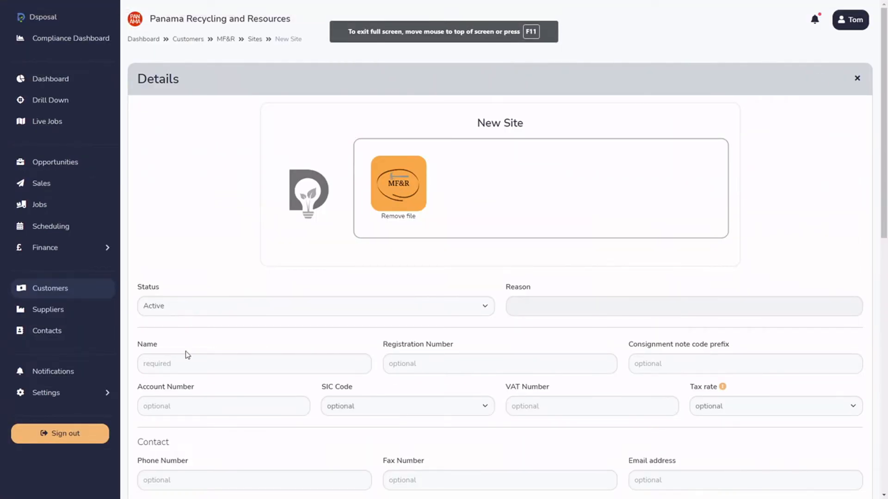
Step: Name the new site "MF&R - London" and set its consignment note code prefix to MFANDR
{"action": "scroll", "coordinate": [184, 354], "scroll_direction": "down", "scroll_amount": 3}
{"action": "left_click", "coordinate": [173, 217]}
{"action": "type", "text": "MF&"}
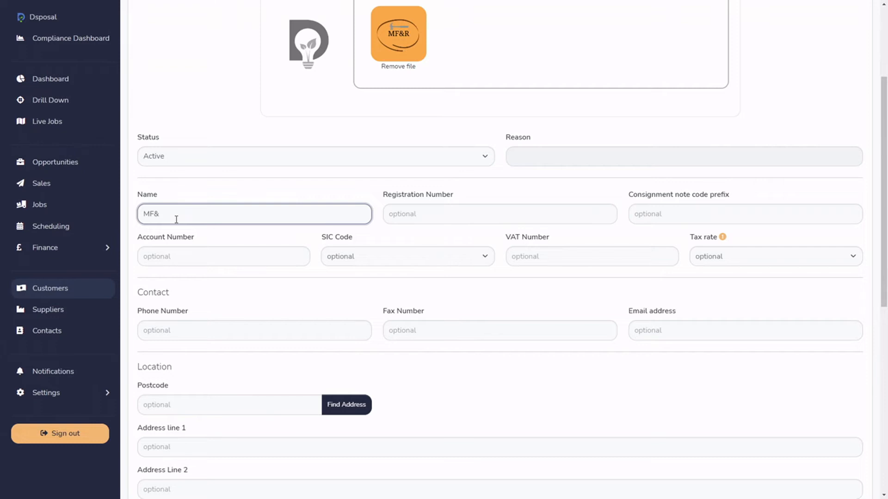
{"action": "type", "text": "R - Liondon"}
{"action": "key", "text": "Tab"}
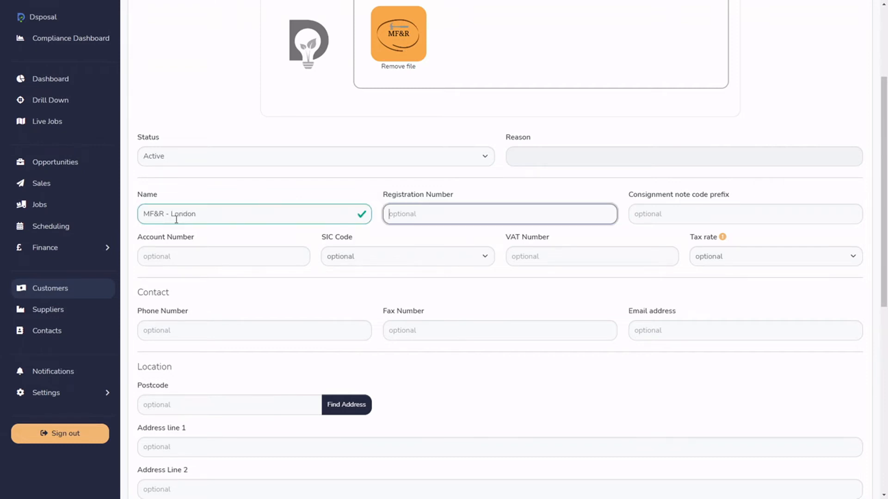
{"action": "left_click", "coordinate": [752, 214]}
{"action": "type", "text": "MFANDR"}
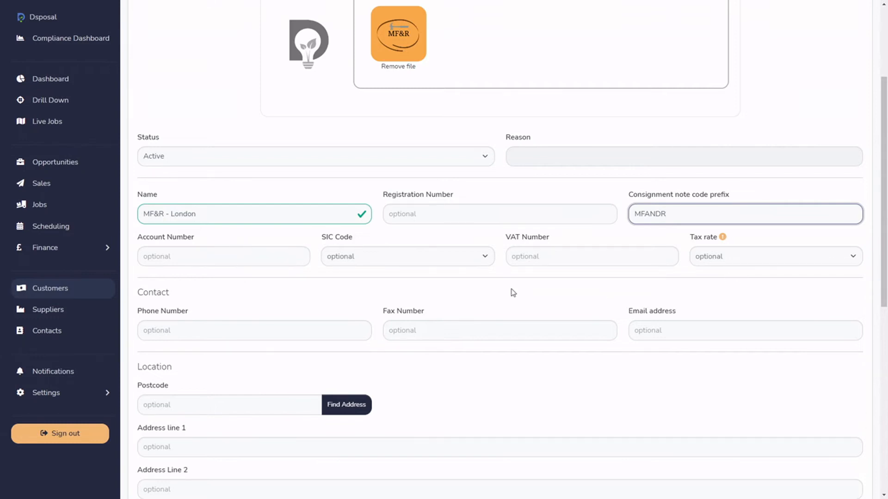
Step: Look up the London site's postcode and fill in its location from the matching B & Q PLC address
{"action": "scroll", "coordinate": [416, 333], "scroll_direction": "down", "scroll_amount": 2}
{"action": "scroll", "coordinate": [217, 333], "scroll_direction": "down", "scroll_amount": 4}
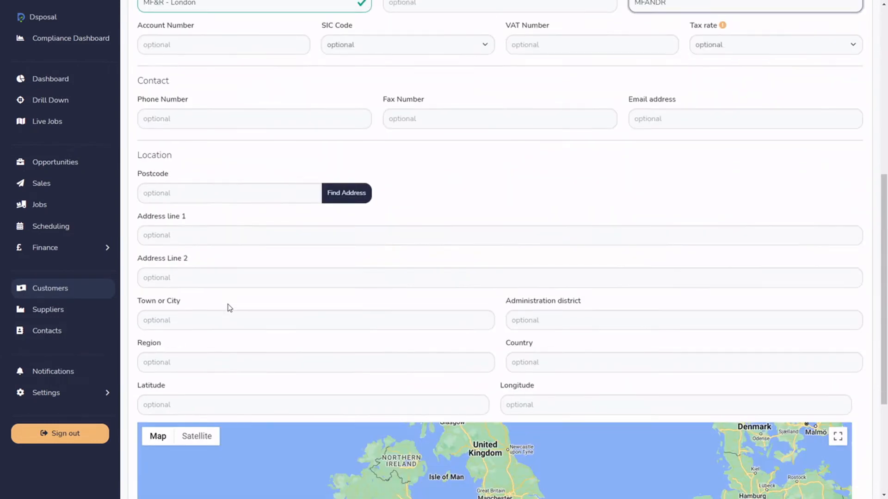
{"action": "left_click", "coordinate": [190, 180]}
{"action": "type", "text": "E10 5AB"}
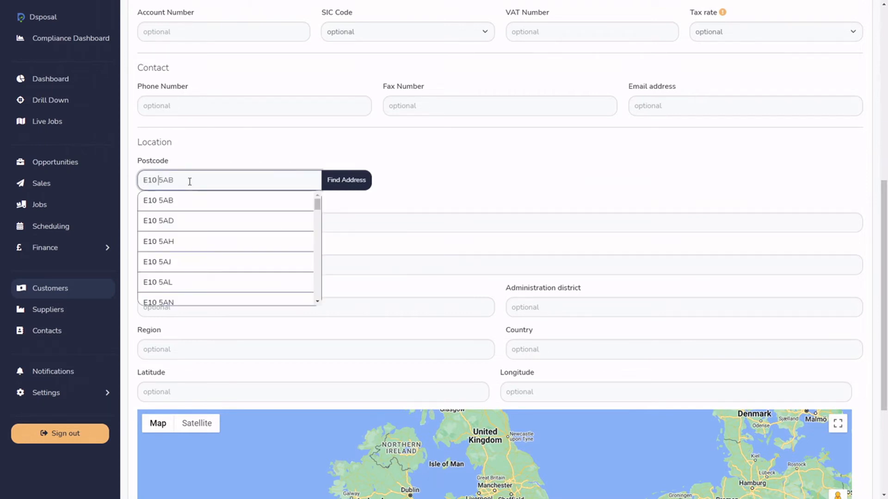
{"action": "type", "text": "NH"}
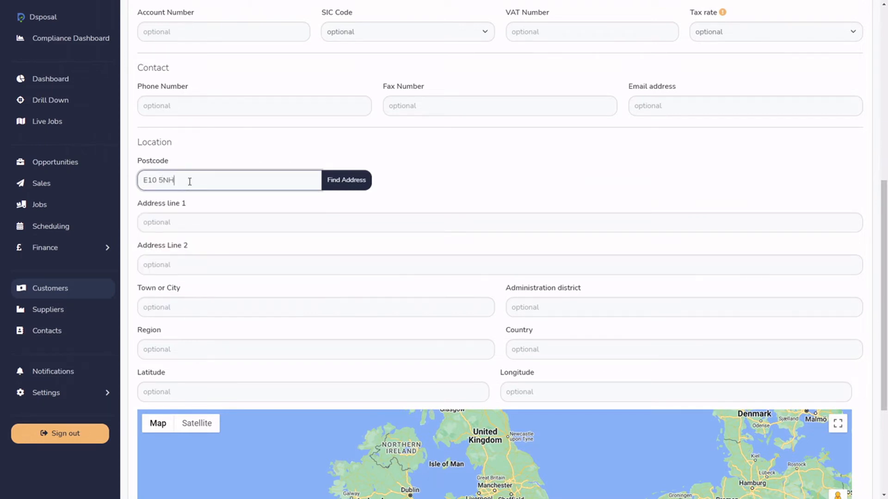
{"action": "left_click", "coordinate": [207, 201]}
{"action": "left_click", "coordinate": [329, 183]}
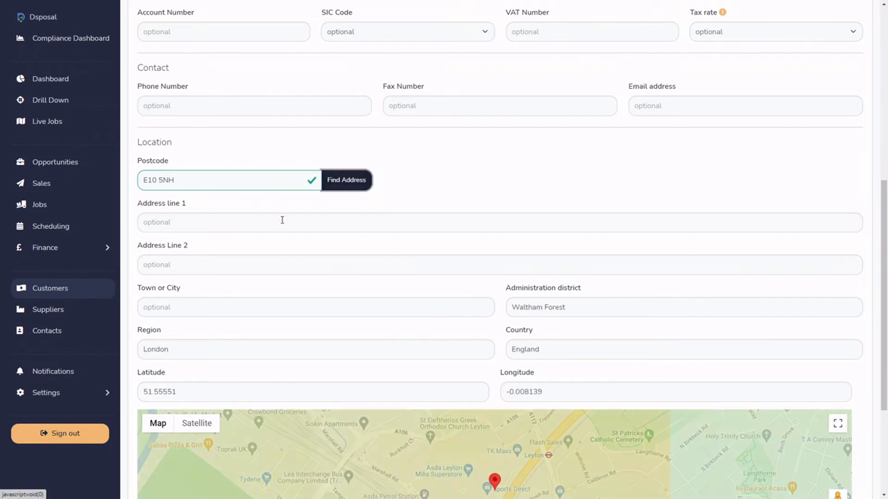
{"action": "left_click", "coordinate": [236, 262]}
Step: Remove the company name "B & Q PLC" from the site's first address line
{"action": "scroll", "coordinate": [251, 265], "scroll_direction": "down", "scroll_amount": 3}
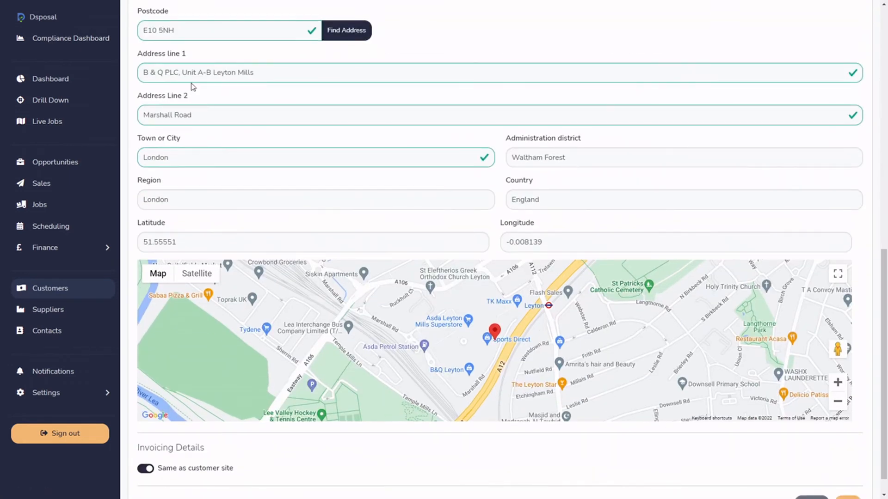
{"action": "left_click_drag", "start_coordinate": [183, 70], "coordinate": [139, 73]}
{"action": "key", "text": "BackSpace"}
{"action": "left_click", "coordinate": [472, 44]}
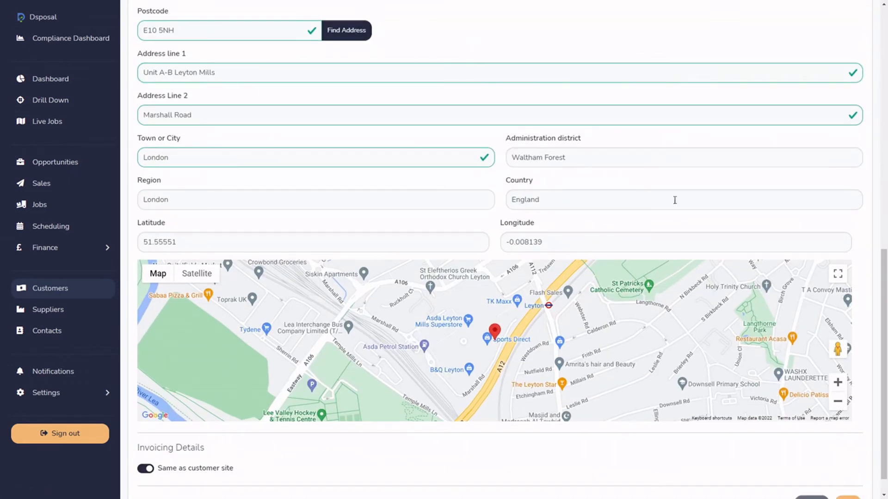
Step: Adjust the site's marker slightly on the full-screen map, return to the form and add the new site
{"action": "left_click", "coordinate": [838, 273]}
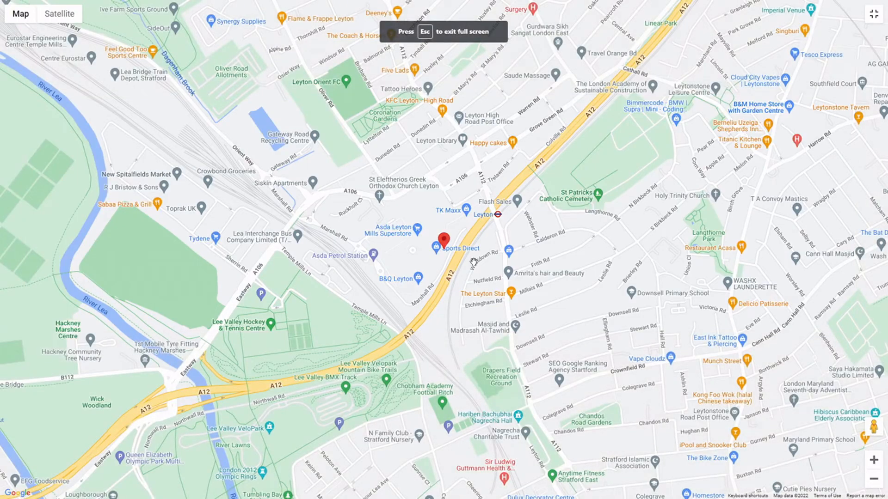
{"action": "scroll", "coordinate": [442, 252], "scroll_direction": "up", "scroll_amount": 2}
{"action": "scroll", "coordinate": [441, 252], "scroll_direction": "up", "scroll_amount": 1}
{"action": "mouse_move", "coordinate": [376, 214]}
{"action": "left_mouse_down"}
{"action": "mouse_move", "coordinate": [371, 201]}
{"action": "mouse_move", "coordinate": [382, 205]}
{"action": "left_mouse_up"}
{"action": "scroll", "coordinate": [495, 242], "scroll_direction": "down", "scroll_amount": 2}
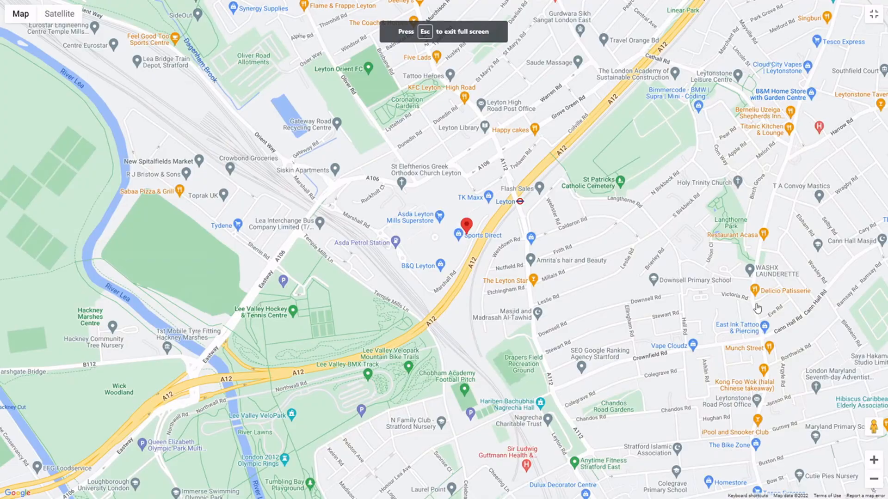
{"action": "left_click", "coordinate": [873, 14]}
{"action": "scroll", "coordinate": [450, 416], "scroll_direction": "down", "scroll_amount": 1}
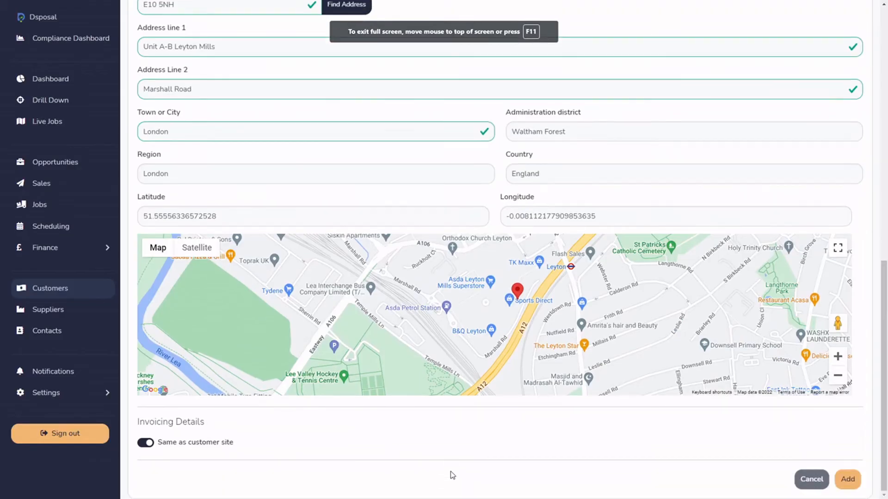
{"action": "left_click", "coordinate": [846, 479]}
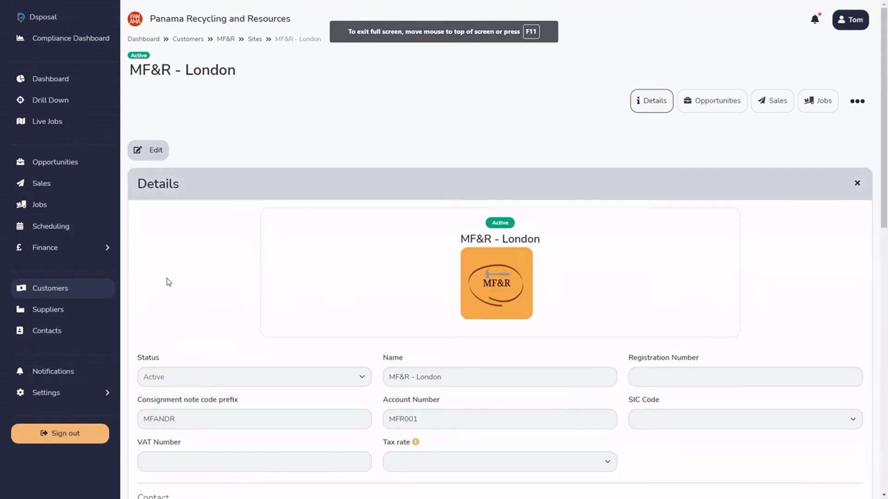
Step: Open the Interceptor Clean Out sale for editing and set its customer site location to MF&R - London
{"action": "left_click", "coordinate": [69, 185]}
{"action": "left_click", "coordinate": [812, 256]}
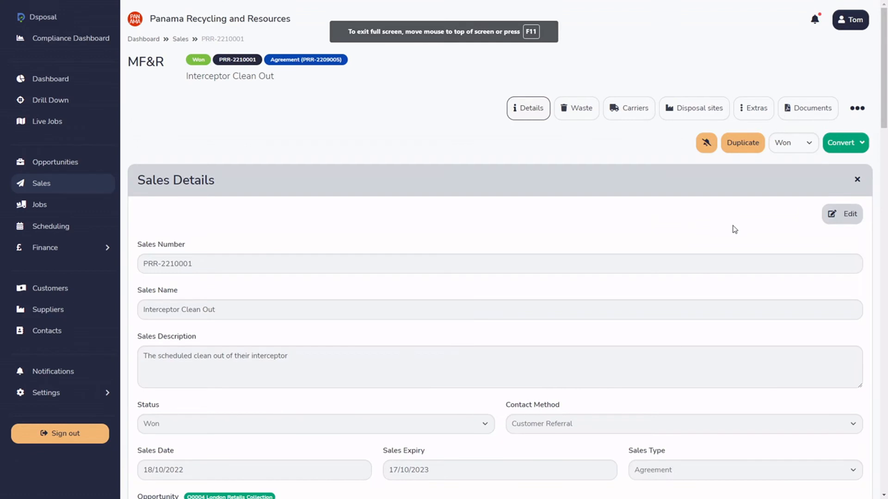
{"action": "left_click", "coordinate": [843, 213]}
{"action": "scroll", "coordinate": [388, 257], "scroll_direction": "down", "scroll_amount": 6}
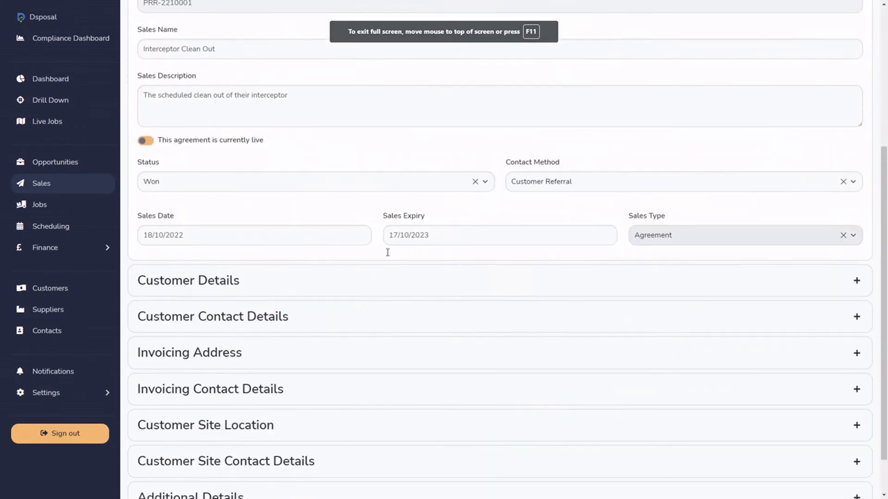
{"action": "left_click", "coordinate": [262, 375]}
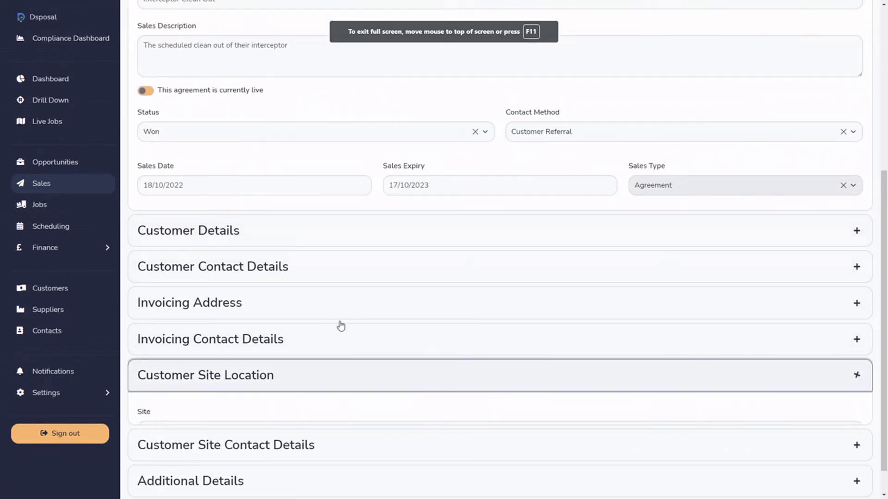
{"action": "left_click", "coordinate": [277, 342]}
{"action": "type", "text": "MF"}
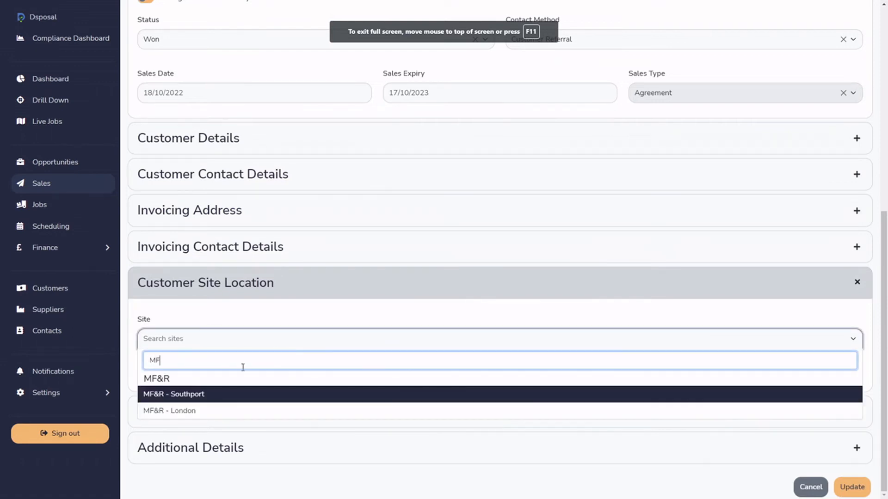
{"action": "left_click", "coordinate": [191, 413]}
{"action": "scroll", "coordinate": [234, 389], "scroll_direction": "down", "scroll_amount": 5}
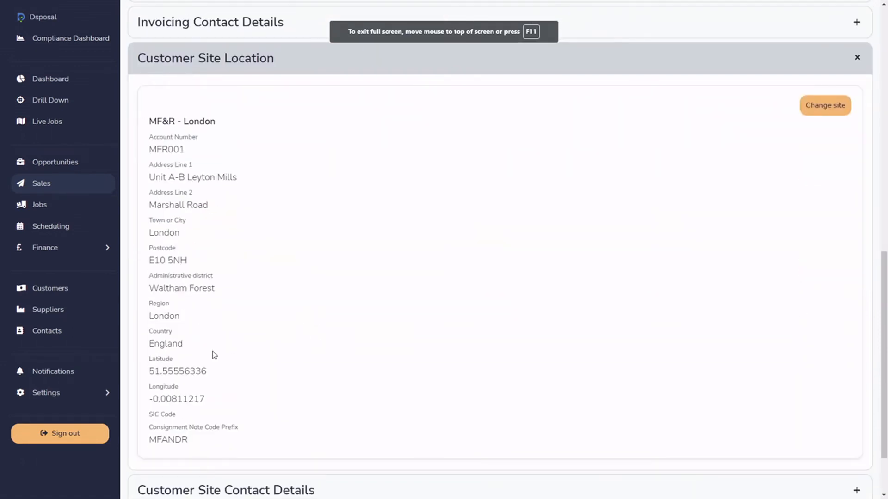
{"action": "scroll", "coordinate": [251, 379], "scroll_direction": "down", "scroll_amount": 2}
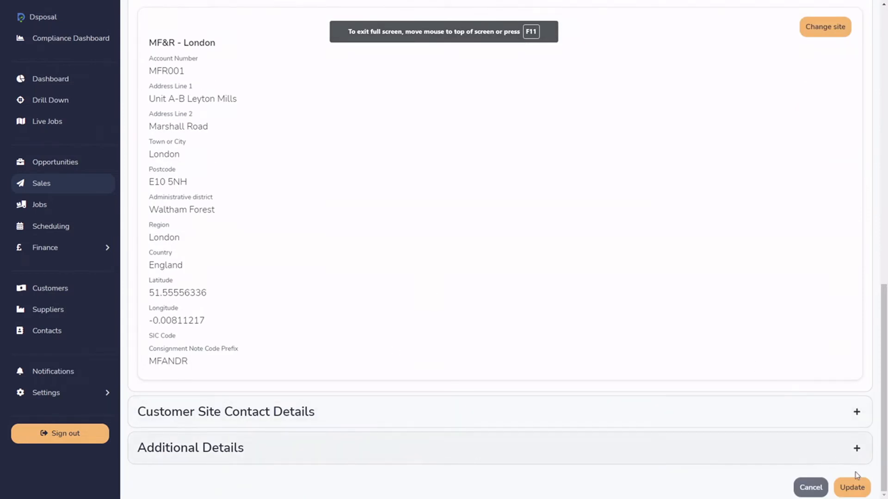
Step: Assign the MF&R contact person as the sale's customer site contact and save the changes
{"action": "scroll", "coordinate": [424, 329], "scroll_direction": "up", "scroll_amount": 10}
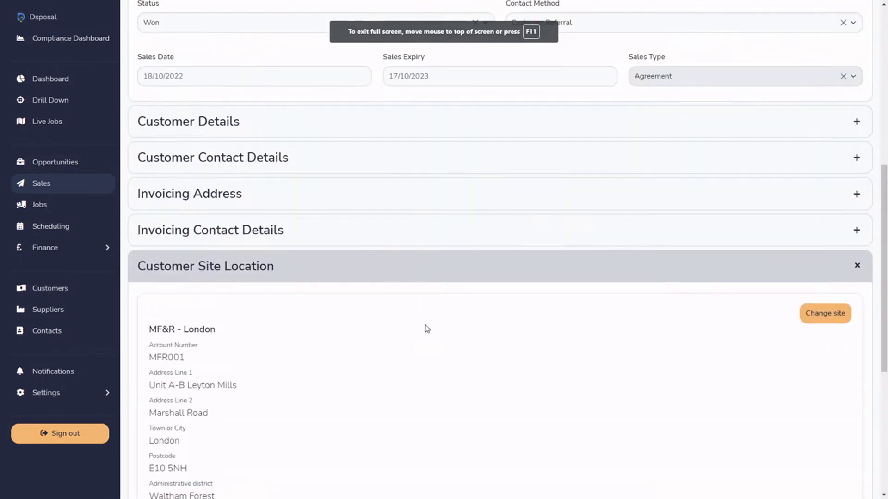
{"action": "scroll", "coordinate": [424, 331], "scroll_direction": "down", "scroll_amount": 3}
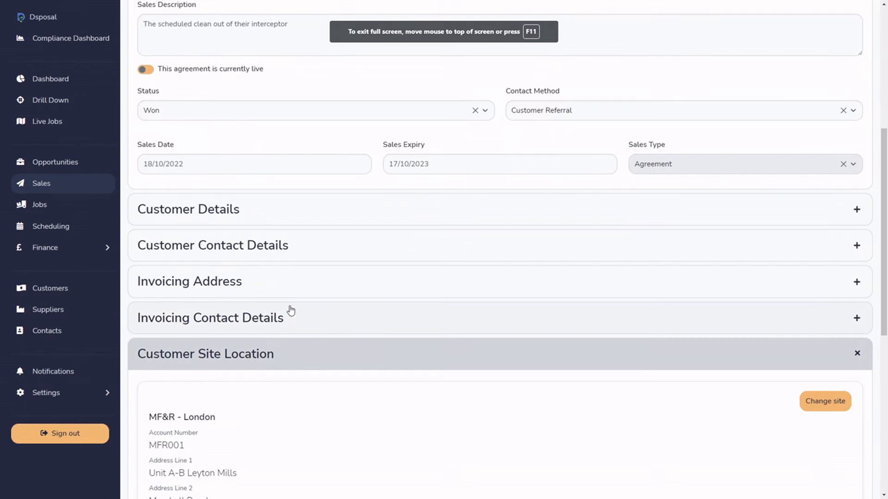
{"action": "left_click", "coordinate": [305, 239]}
{"action": "scroll", "coordinate": [401, 330], "scroll_direction": "down", "scroll_amount": 10}
{"action": "left_click", "coordinate": [307, 409]}
{"action": "scroll", "coordinate": [174, 397], "scroll_direction": "down", "scroll_amount": 2}
{"action": "left_click", "coordinate": [176, 382]}
{"action": "type", "text": "jordan"}
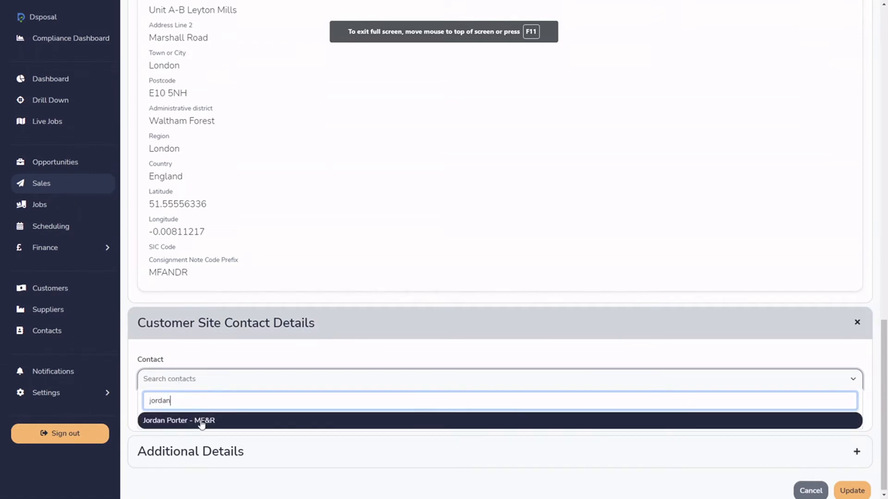
{"action": "left_click", "coordinate": [202, 421]}
{"action": "left_click", "coordinate": [850, 488]}
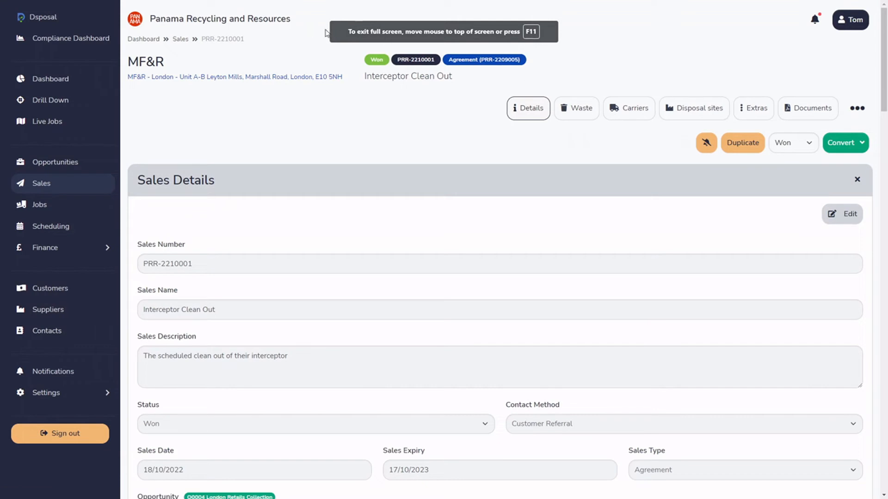
{"action": "mouse_move", "coordinate": [532, 0]}
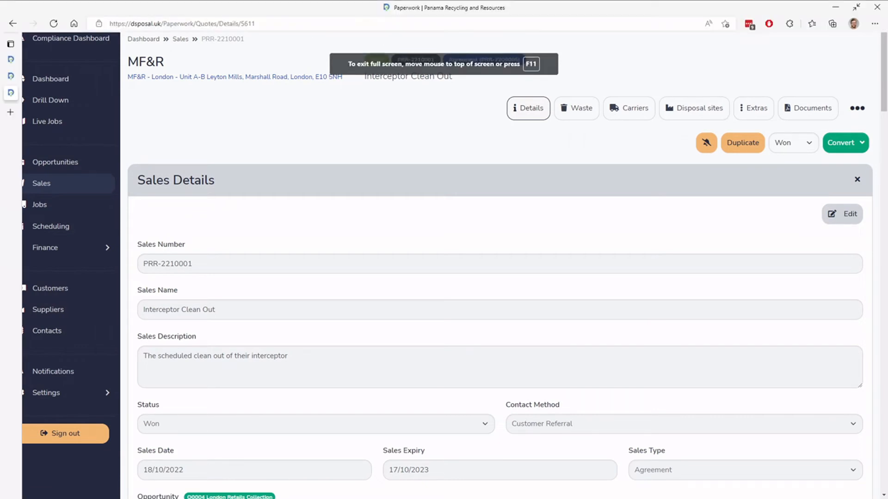
{"action": "key", "text": "F11"}
{"action": "key", "text": "F11"}
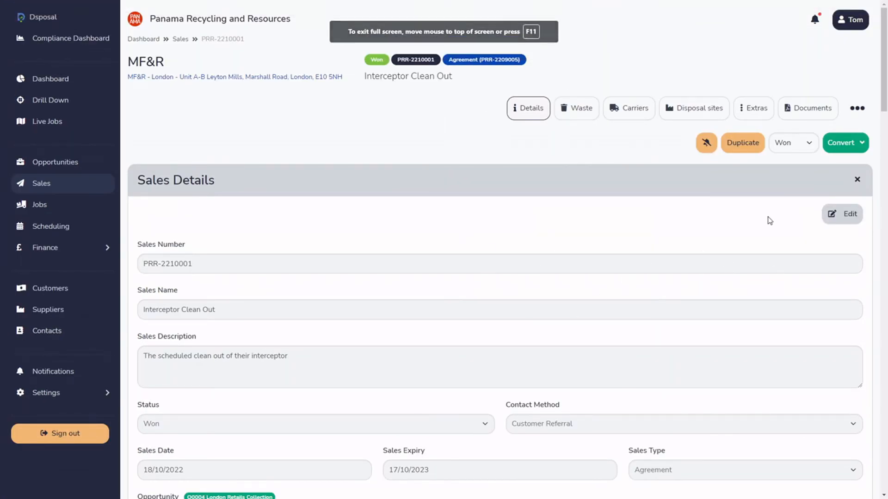
Step: Run the sale-to-job validation, review the checks under Details, including the waste producer's fields, and close it
{"action": "left_click", "coordinate": [855, 141]}
{"action": "left_click", "coordinate": [819, 164]}
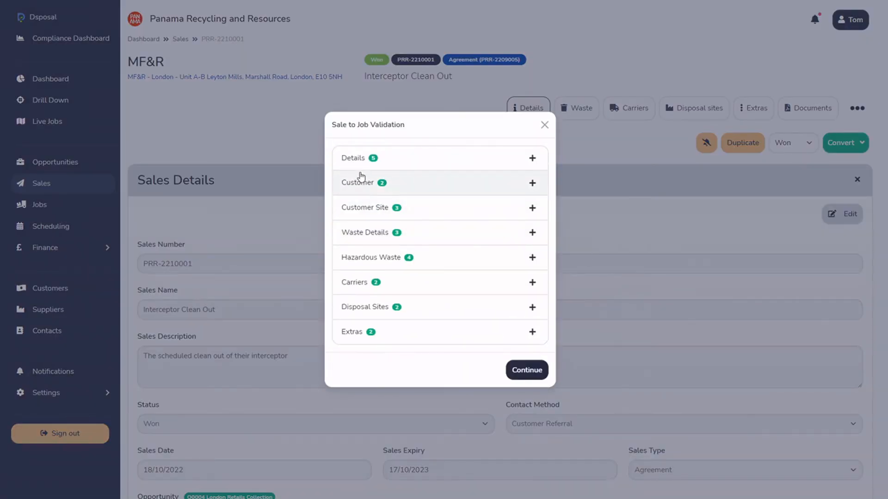
{"action": "left_click", "coordinate": [422, 158]}
{"action": "left_click_drag", "start_coordinate": [359, 178], "coordinate": [493, 179]}
{"action": "left_click", "coordinate": [509, 159]}
{"action": "left_click", "coordinate": [423, 199]}
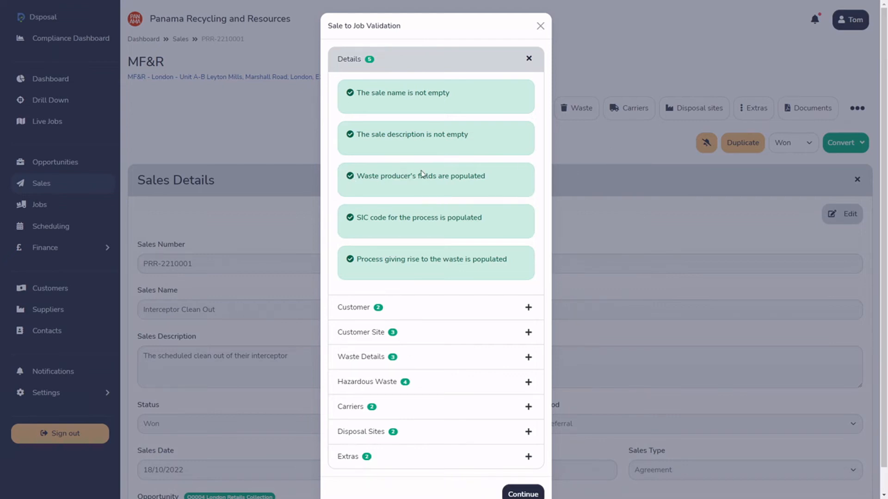
{"action": "left_click", "coordinate": [682, 157]}
Step: Edit the sale's Additional Details, select Site as the waste producer and save the update
{"action": "scroll", "coordinate": [687, 158], "scroll_direction": "down", "scroll_amount": 15}
{"action": "scroll", "coordinate": [686, 158], "scroll_direction": "down", "scroll_amount": 15}
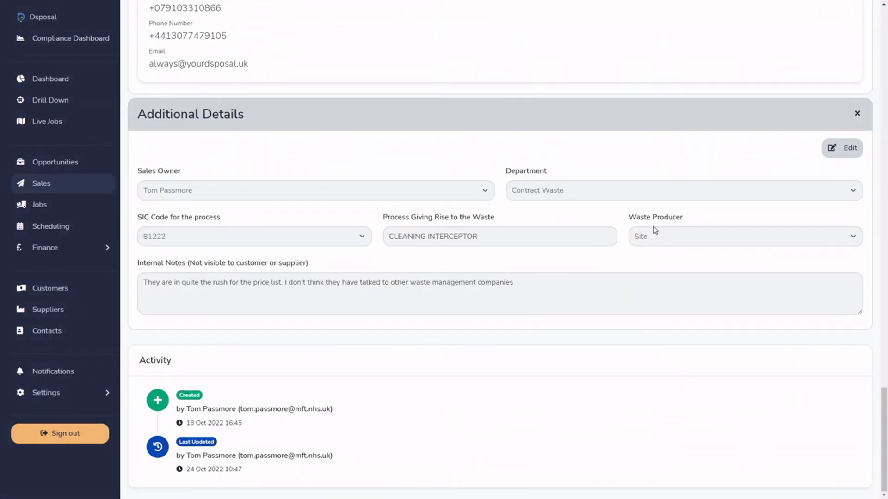
{"action": "left_click", "coordinate": [842, 148]}
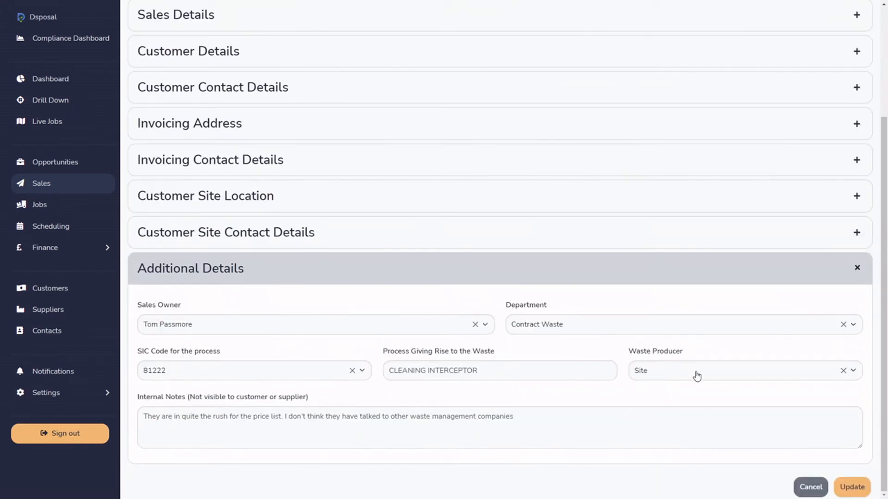
{"action": "left_click", "coordinate": [702, 377]}
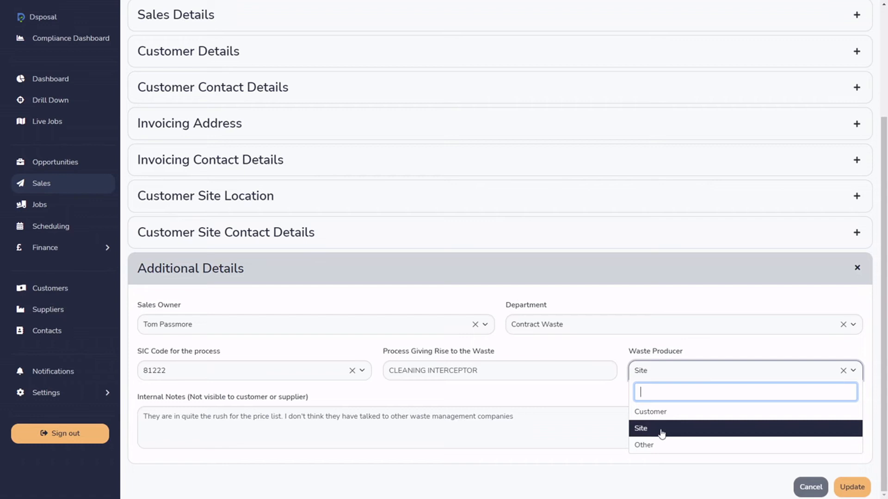
{"action": "left_click", "coordinate": [662, 433]}
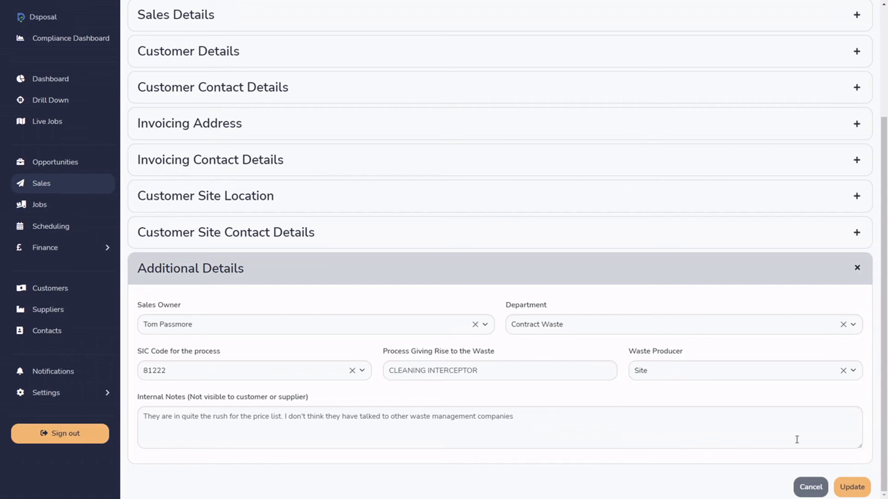
{"action": "left_click", "coordinate": [853, 487]}
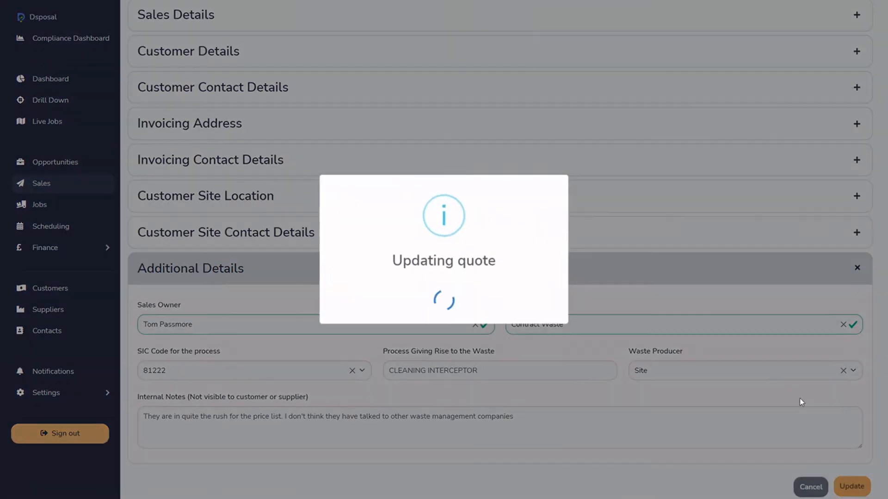
Step: Run the sale-to-job validation and review the Customer Site checks on site setup, contact and status
{"action": "left_click", "coordinate": [842, 142]}
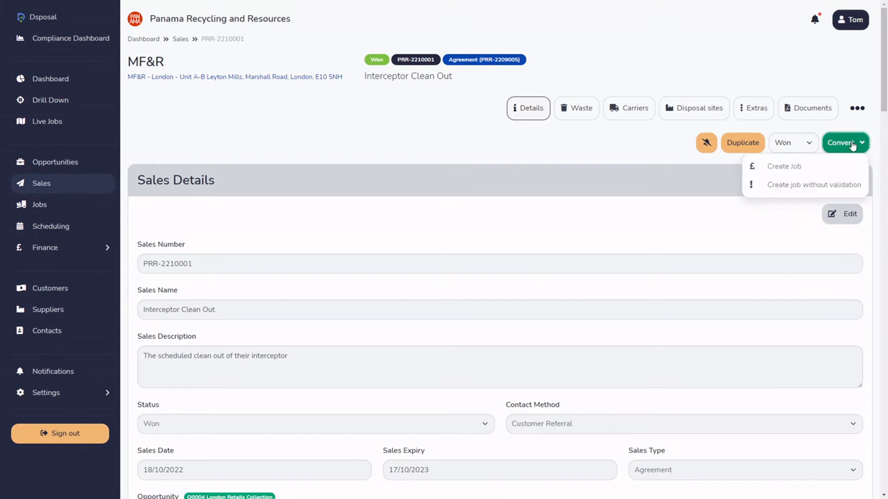
{"action": "left_click", "coordinate": [799, 167]}
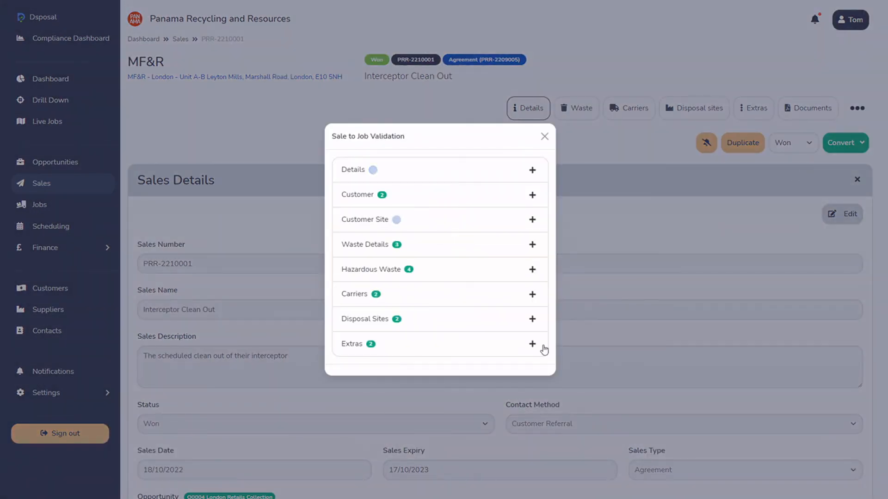
{"action": "left_click", "coordinate": [448, 207]}
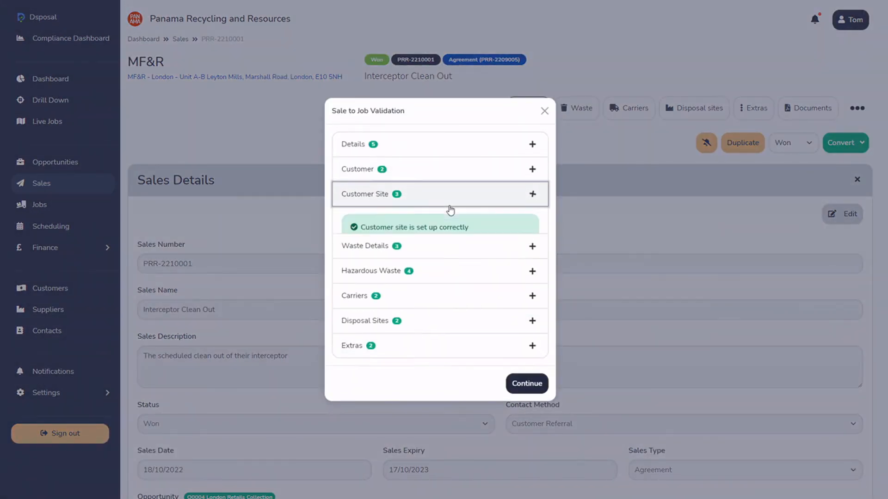
{"action": "left_click_drag", "start_coordinate": [359, 174], "coordinate": [471, 174]}
{"action": "left_click", "coordinate": [394, 227]}
{"action": "left_click_drag", "start_coordinate": [364, 213], "coordinate": [455, 214]}
{"action": "left_click", "coordinate": [492, 228]}
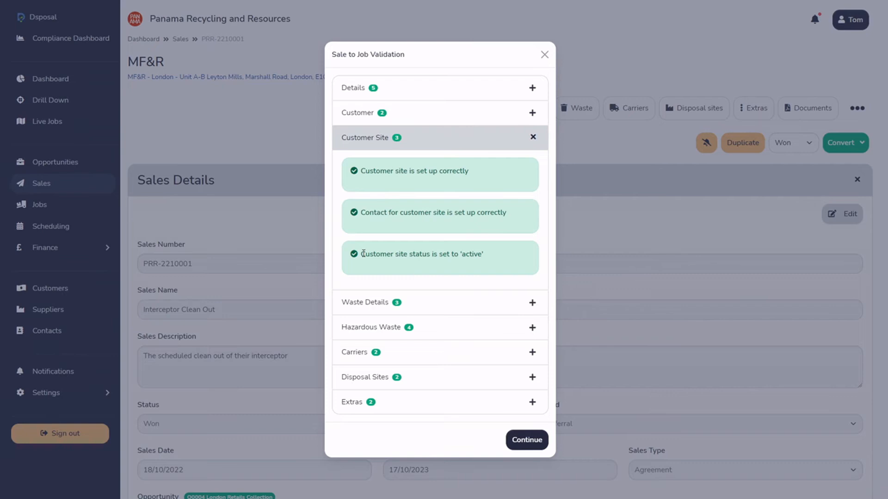
Step: Review the Waste Details and Hazardous Waste checks, including components and HP codes, and close the validation
{"action": "left_click", "coordinate": [469, 144]}
{"action": "left_click", "coordinate": [430, 239]}
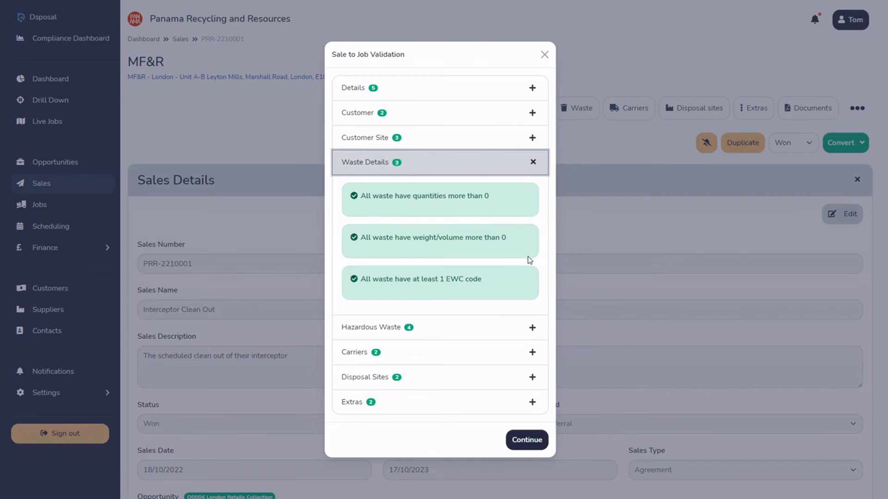
{"action": "left_click", "coordinate": [477, 171]}
{"action": "left_click", "coordinate": [435, 264]}
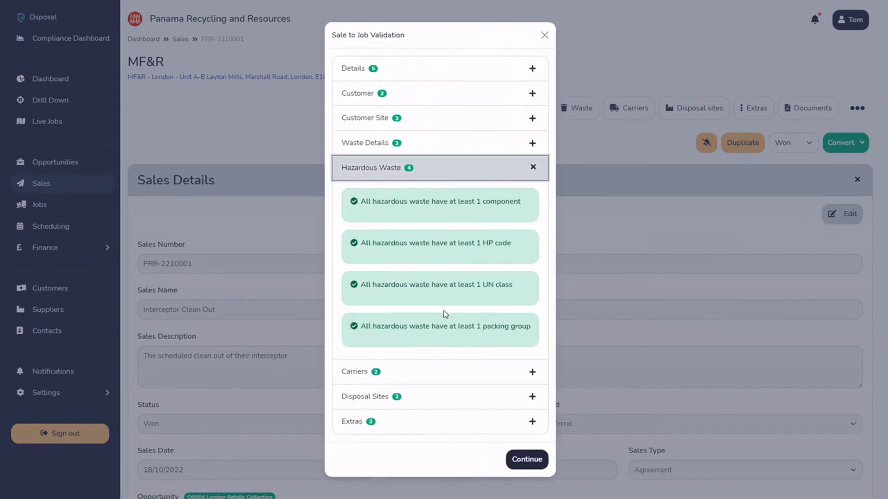
{"action": "left_click_drag", "start_coordinate": [361, 201], "coordinate": [493, 203]}
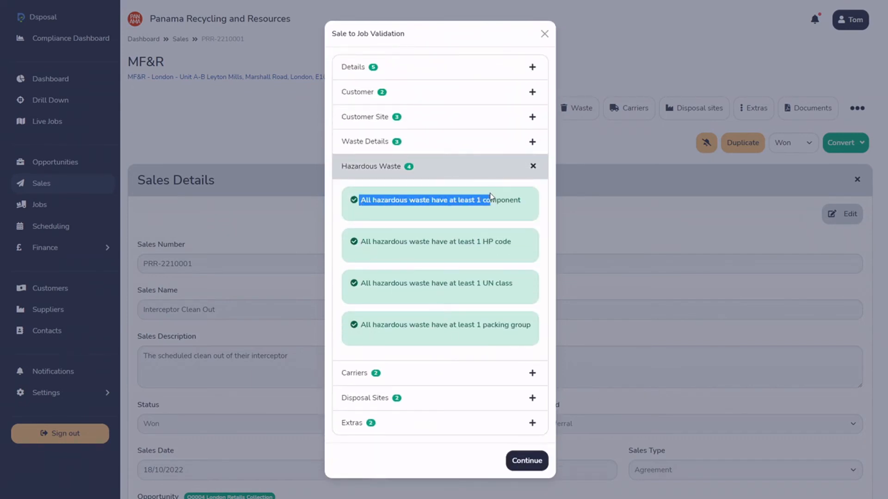
{"action": "left_click", "coordinate": [492, 215]}
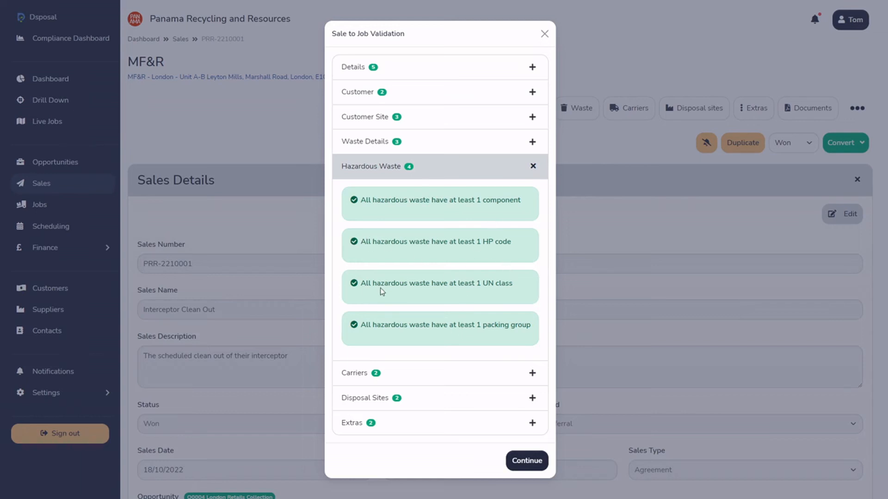
{"action": "left_click", "coordinate": [466, 172]}
{"action": "left_click", "coordinate": [544, 124]}
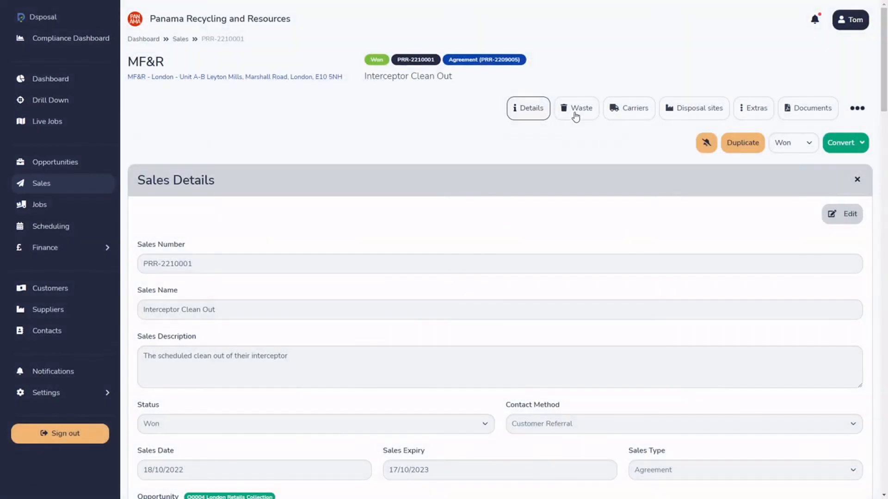
Step: Examine the Interceptor Liquids waste record, including its hazard and transport fields, disposal costs and EWC code
{"action": "left_click", "coordinate": [576, 111]}
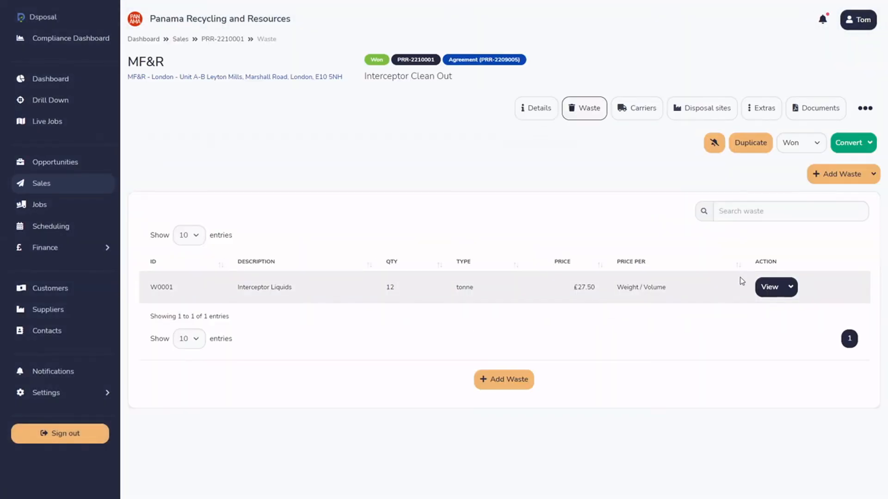
{"action": "left_click", "coordinate": [769, 288]}
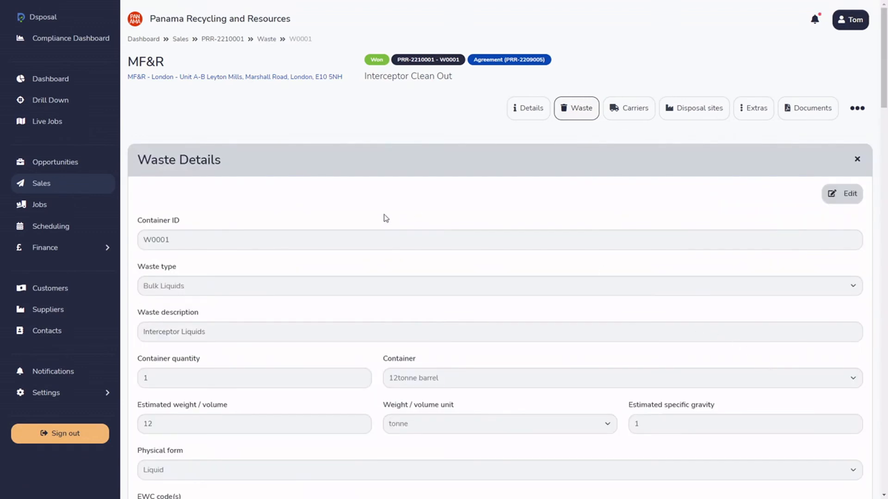
{"action": "scroll", "coordinate": [386, 218], "scroll_direction": "down", "scroll_amount": 20}
{"action": "scroll", "coordinate": [410, 309], "scroll_direction": "down", "scroll_amount": 6}
{"action": "scroll", "coordinate": [213, 300], "scroll_direction": "down", "scroll_amount": 4}
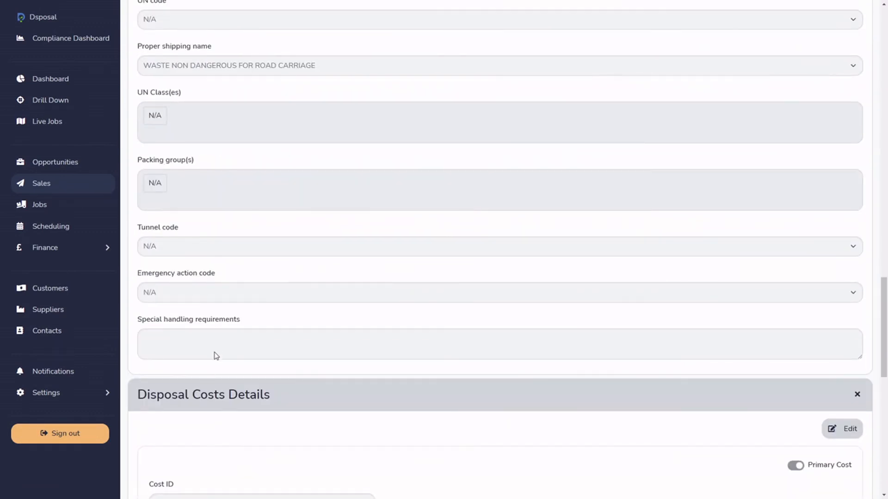
{"action": "scroll", "coordinate": [281, 268], "scroll_direction": "up", "scroll_amount": 2}
{"action": "scroll", "coordinate": [548, 291], "scroll_direction": "down", "scroll_amount": 3}
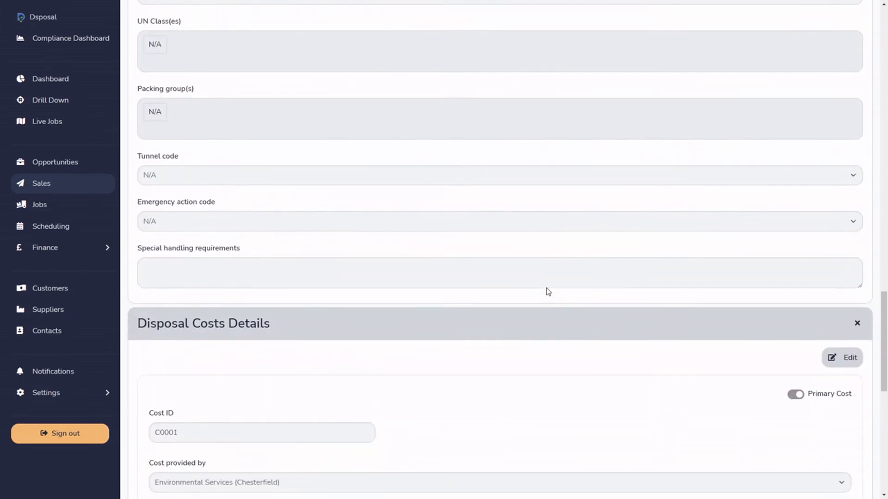
{"action": "scroll", "coordinate": [550, 292], "scroll_direction": "down", "scroll_amount": 3}
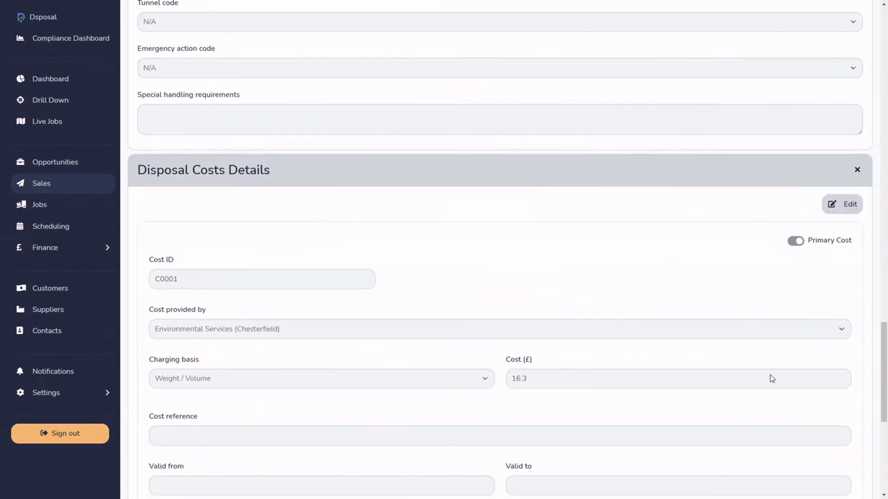
{"action": "scroll", "coordinate": [802, 377], "scroll_direction": "up", "scroll_amount": 15}
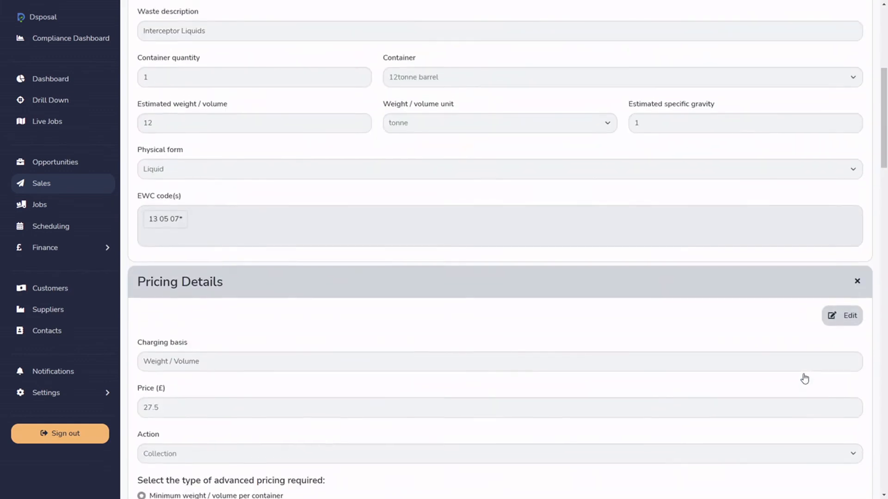
{"action": "scroll", "coordinate": [804, 378], "scroll_direction": "up", "scroll_amount": 5}
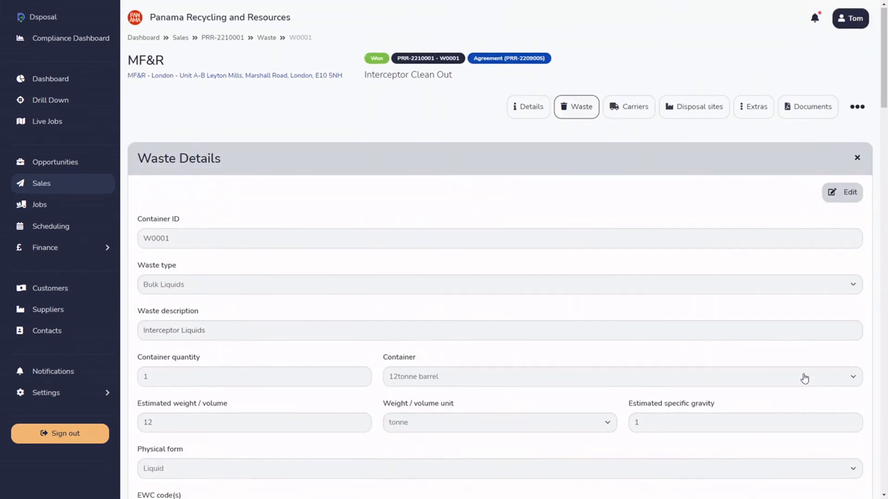
Step: Rerun the sale-to-job validation, review the Carriers, Disposal Sites and Extras checks, and view the sale's list of extras
{"action": "left_click", "coordinate": [520, 111]}
{"action": "left_click", "coordinate": [860, 143]}
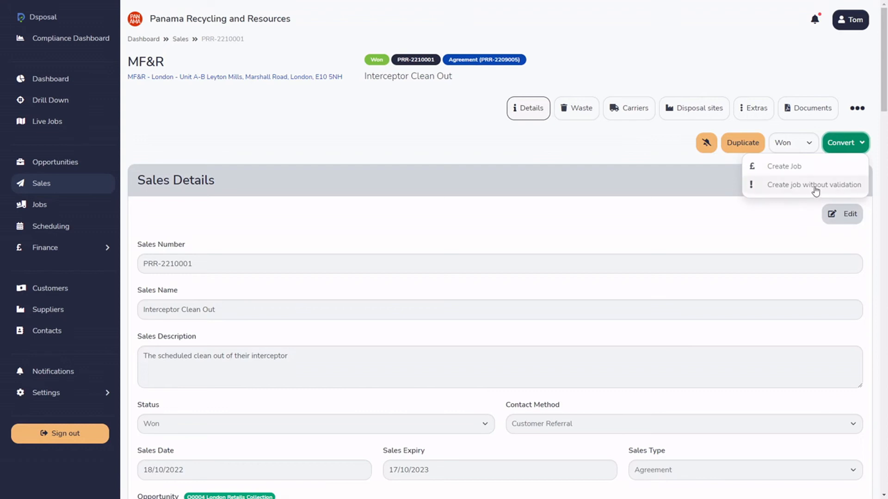
{"action": "left_click", "coordinate": [794, 167]}
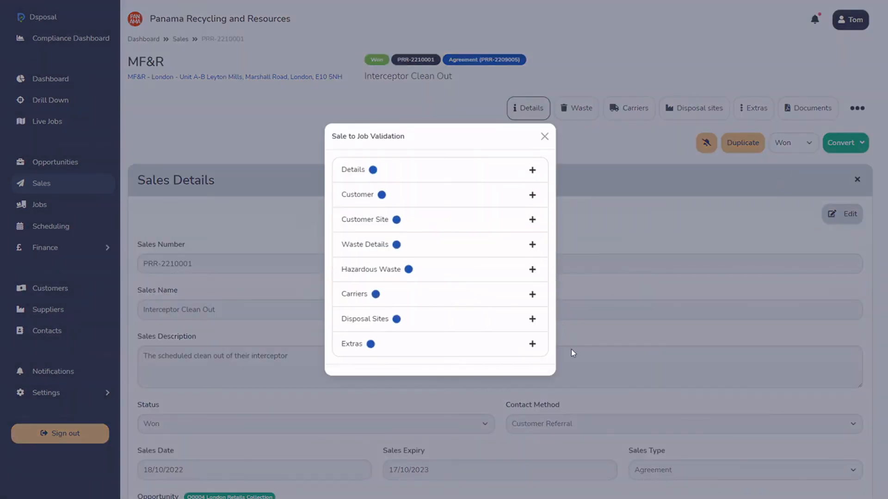
{"action": "left_click", "coordinate": [467, 295]}
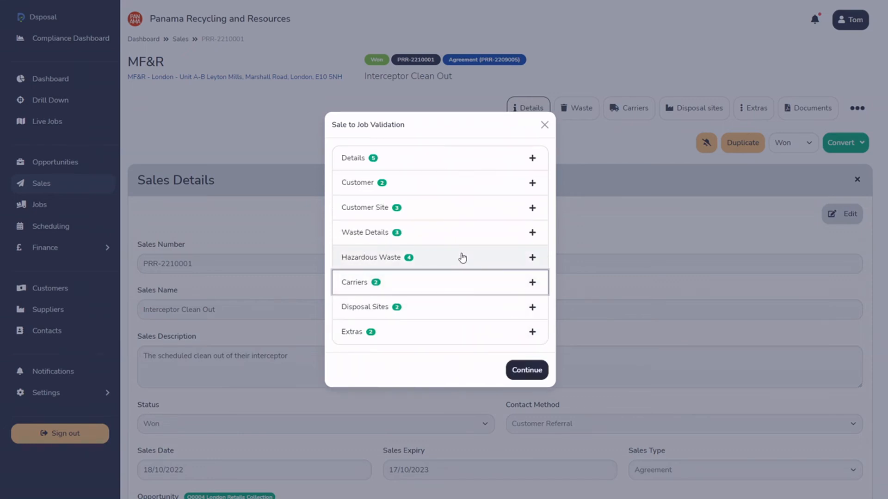
{"action": "left_click", "coordinate": [464, 284]}
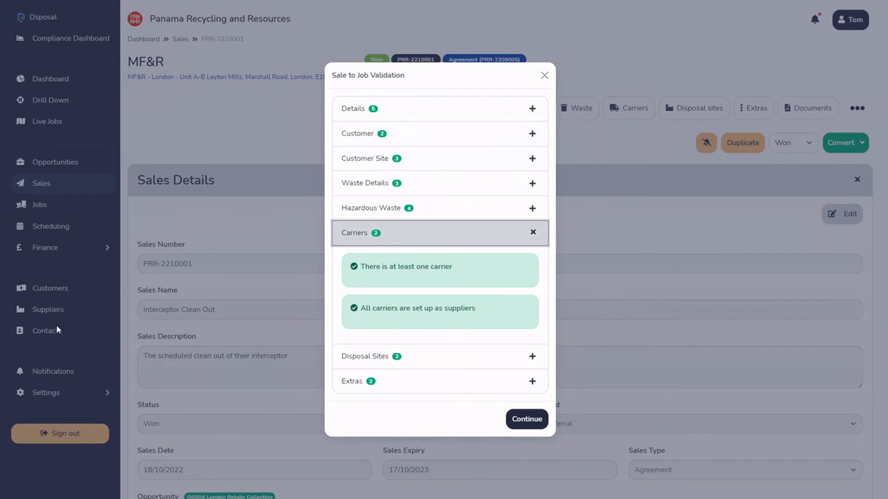
{"action": "left_click", "coordinate": [457, 365]}
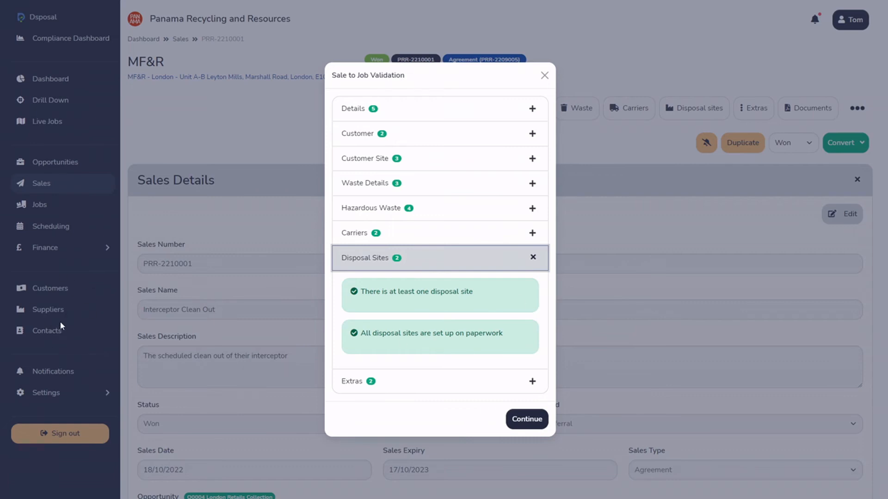
{"action": "left_click", "coordinate": [446, 264]}
{"action": "left_click", "coordinate": [458, 332]}
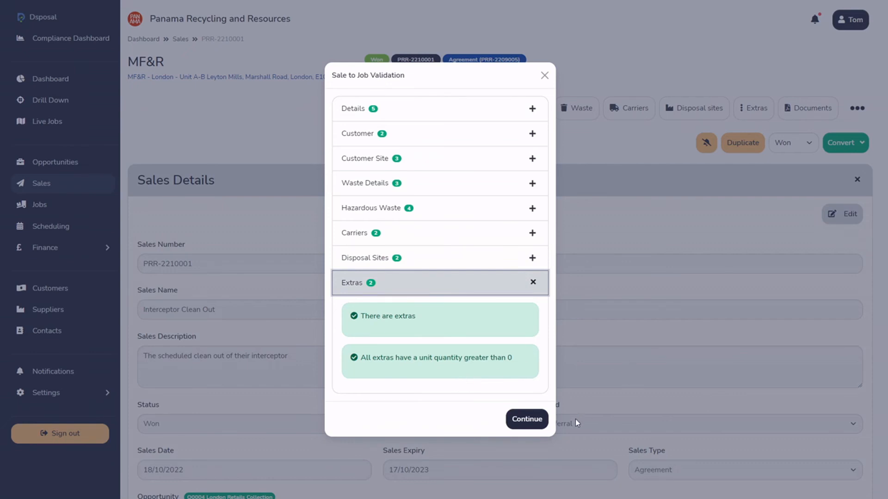
{"action": "left_click", "coordinate": [544, 75]}
{"action": "left_click", "coordinate": [759, 110]}
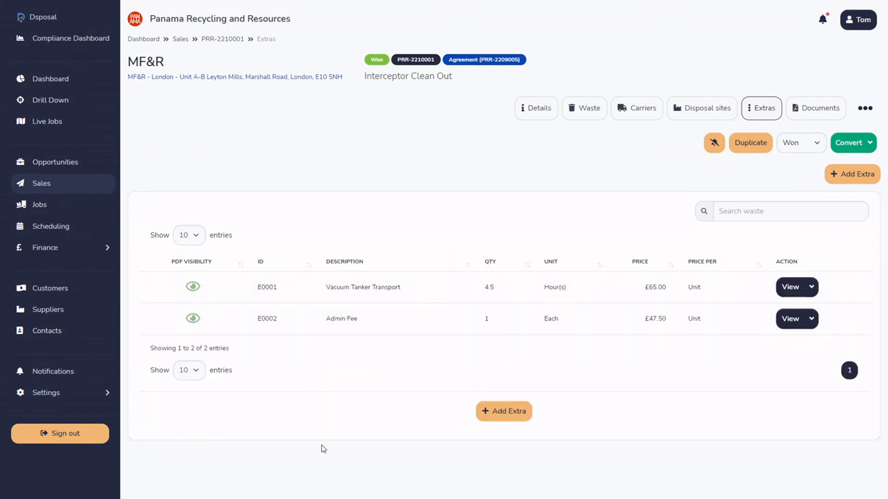
Step: Run the job validation again, continue to job creation and set the requested date to 28/10/2022
{"action": "left_click", "coordinate": [851, 143]}
{"action": "left_click", "coordinate": [782, 165]}
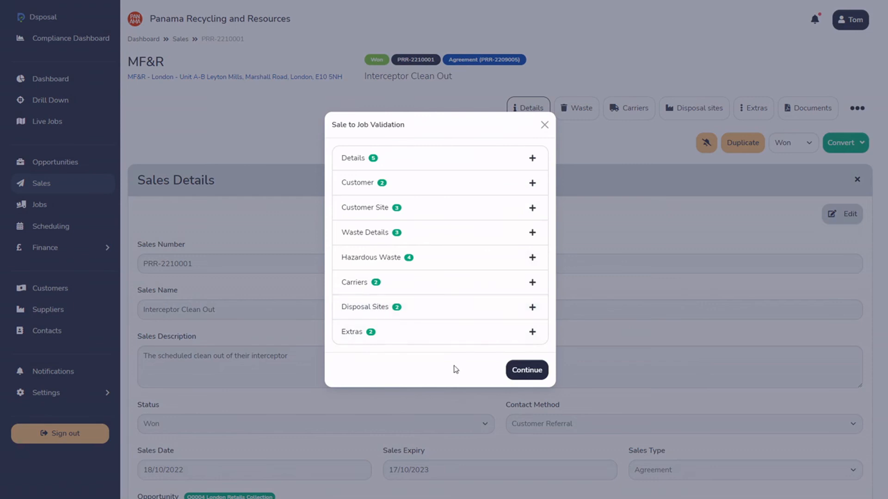
{"action": "left_click", "coordinate": [526, 371]}
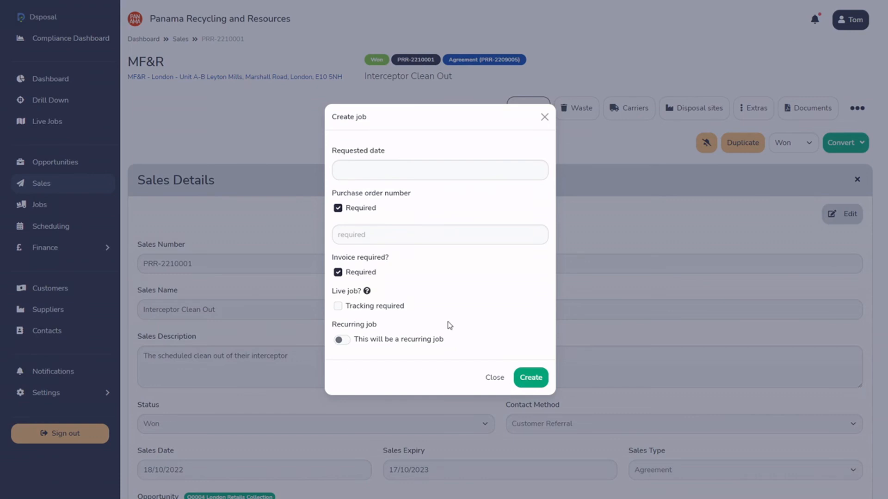
{"action": "left_click", "coordinate": [465, 171]}
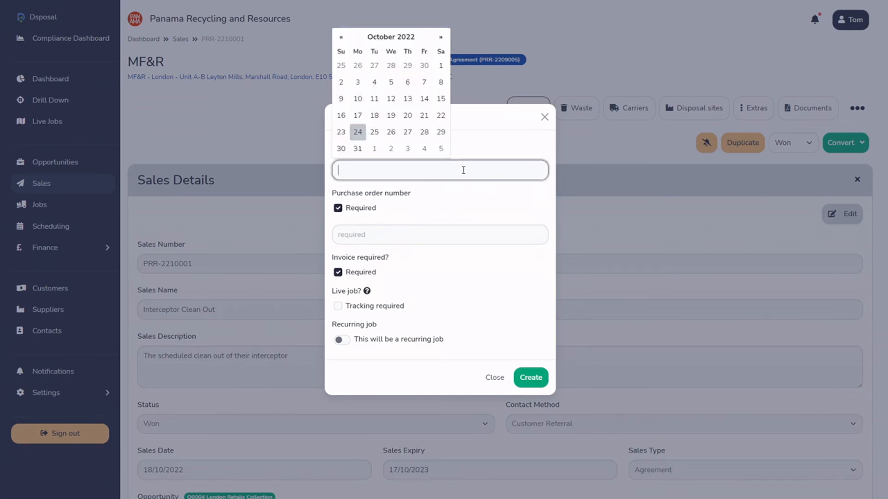
{"action": "left_click", "coordinate": [425, 132]}
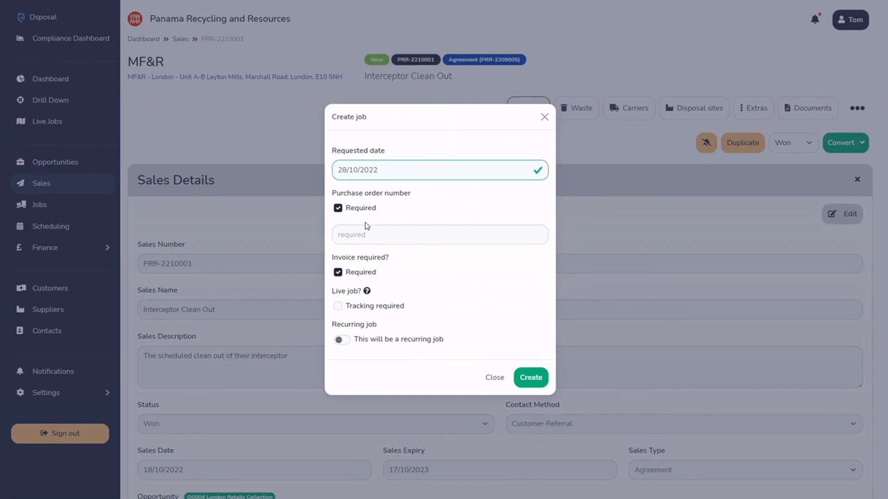
{"action": "left_click", "coordinate": [338, 209]}
{"action": "left_click", "coordinate": [340, 224]}
{"action": "left_click", "coordinate": [342, 209]}
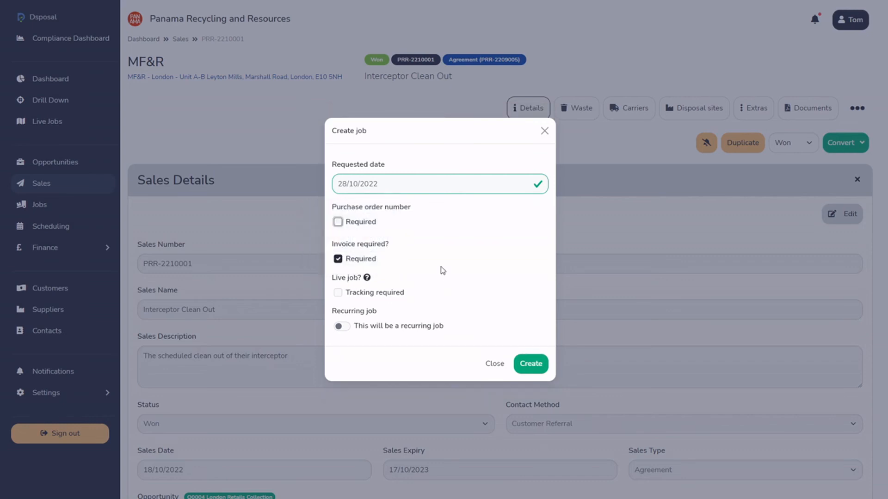
{"action": "left_click", "coordinate": [338, 222]}
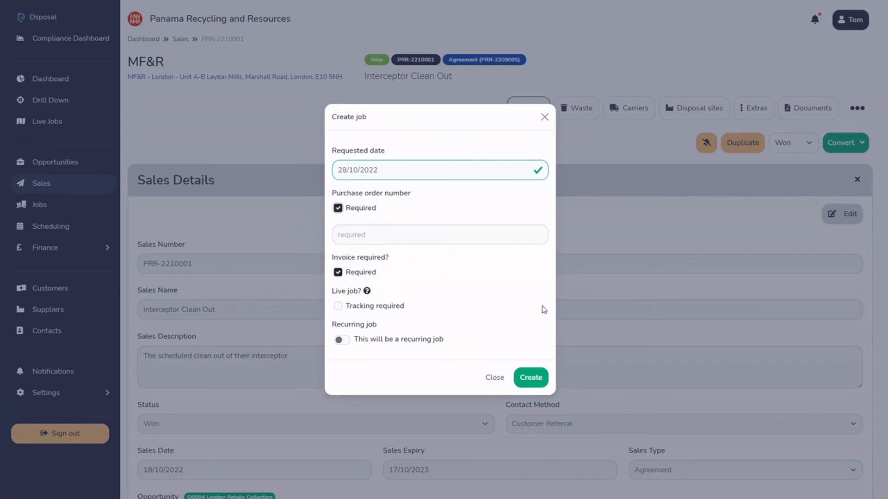
Step: Enter the purchase order number for the new job
{"action": "left_click", "coordinate": [443, 234]}
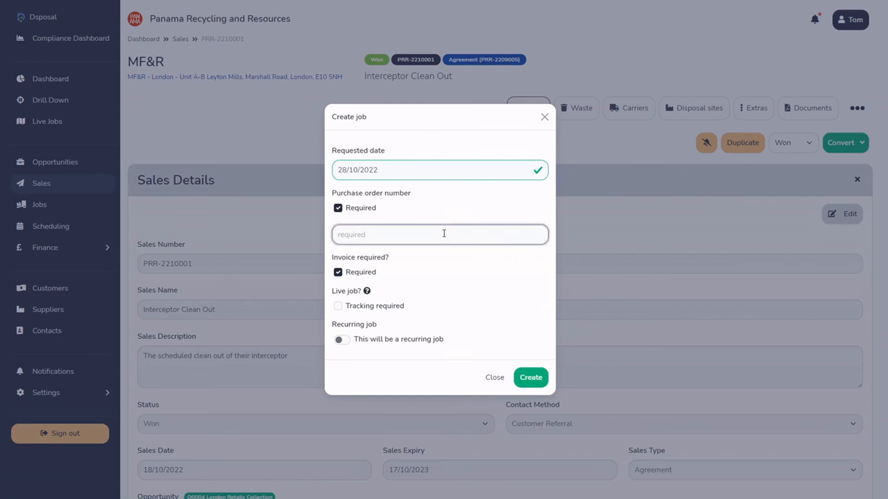
{"action": "key", "text": "Caps_Lock"}
{"action": "type", "text": "SES120958623"}
Step: View the live job help and the recurring job's frequency and weekday options, leaving the recurring option switched off
{"action": "mouse_move", "coordinate": [368, 293]}
{"action": "left_click", "coordinate": [341, 339]}
{"action": "scroll", "coordinate": [369, 334], "scroll_direction": "down", "scroll_amount": 1}
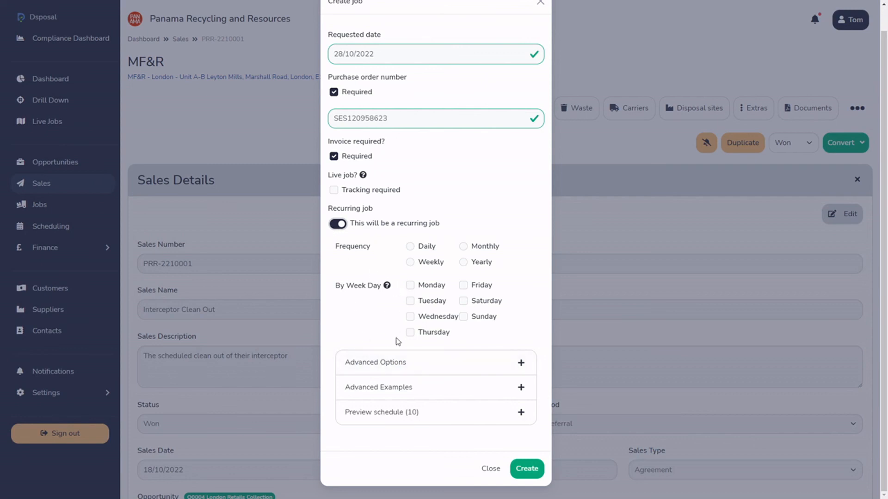
{"action": "left_click", "coordinate": [338, 224]}
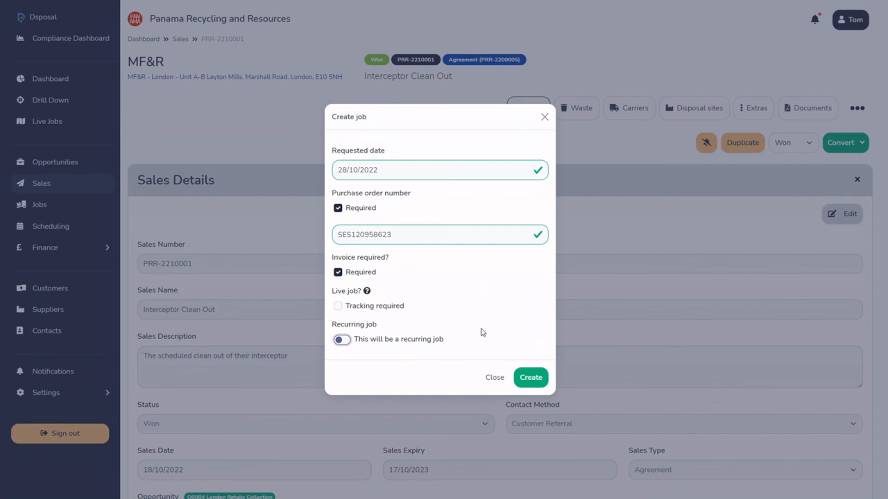
Step: Create the job from the sale and look at the new job's status options without changing the status
{"action": "left_click", "coordinate": [531, 378]}
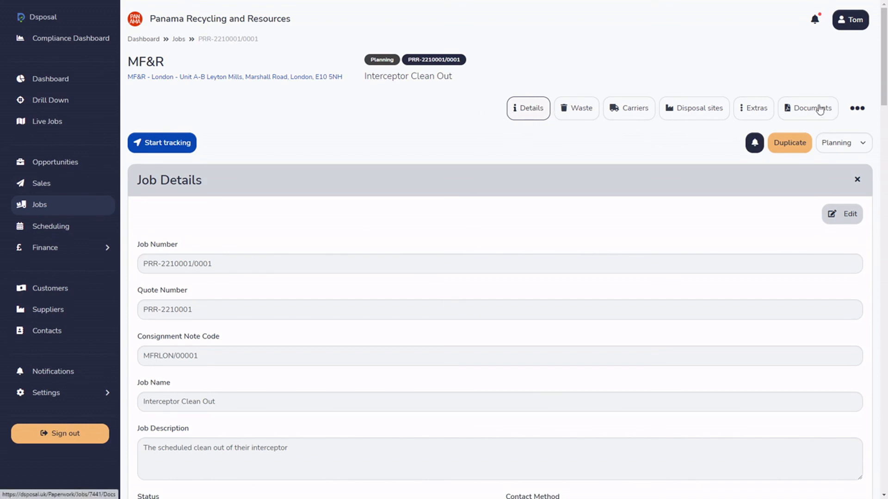
{"action": "left_click", "coordinate": [855, 146]}
{"action": "left_click", "coordinate": [647, 143]}
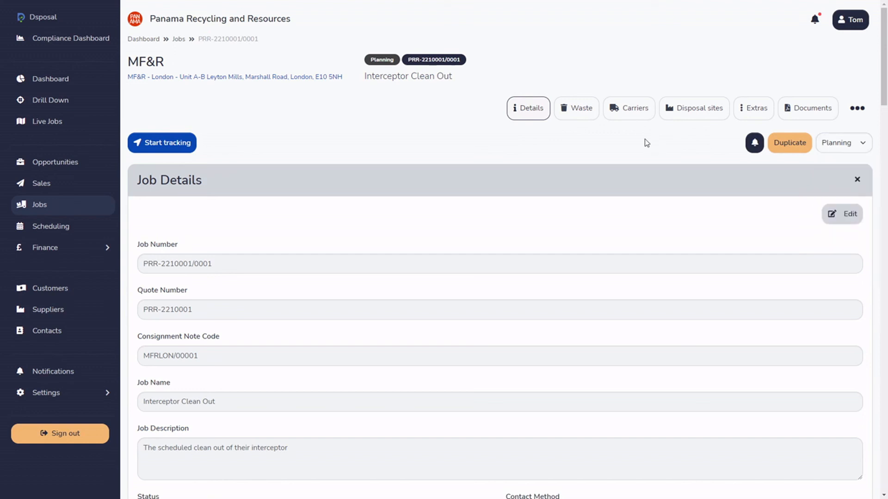
Step: Examine the two parts of the new job's number in the job header
{"action": "left_click_drag", "start_coordinate": [408, 60], "coordinate": [439, 59]}
{"action": "left_click", "coordinate": [456, 68]}
{"action": "left_click_drag", "start_coordinate": [447, 59], "coordinate": [459, 59]}
{"action": "left_click", "coordinate": [450, 77]}
Step: Review the job's selected carrier and disposal site, and view the list of additional job sections
{"action": "left_click", "coordinate": [648, 120]}
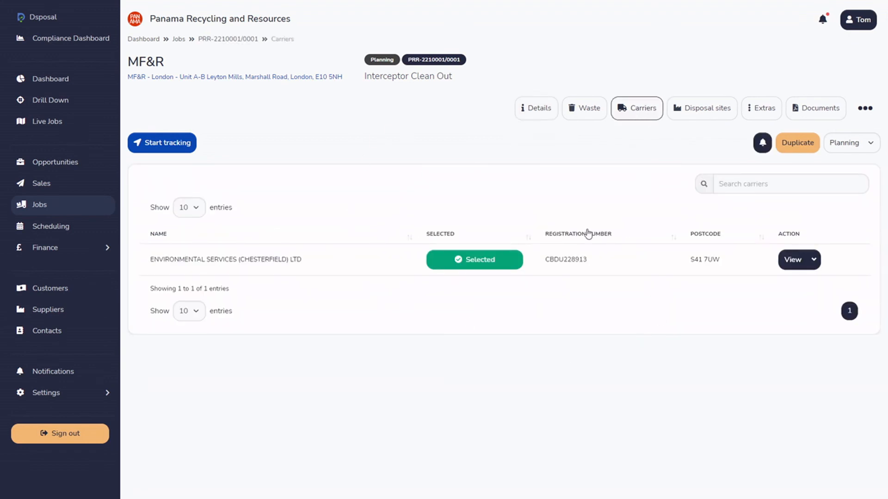
{"action": "left_click", "coordinate": [701, 110]}
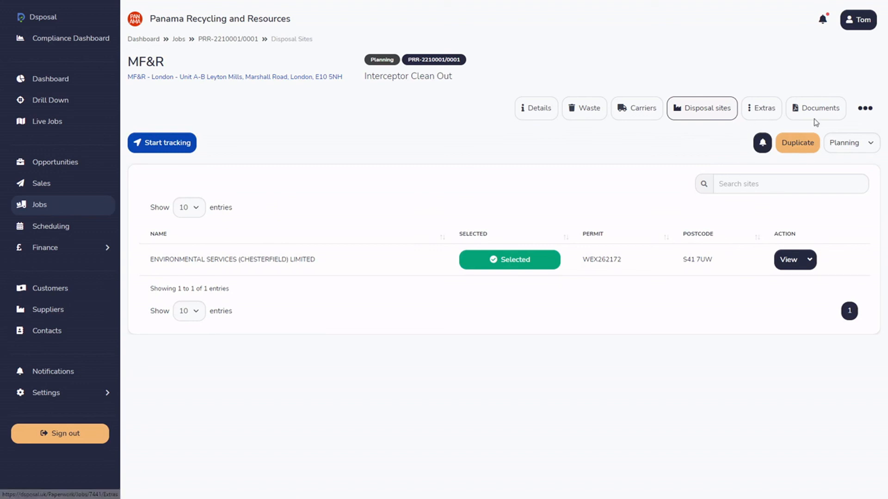
{"action": "left_click", "coordinate": [866, 109]}
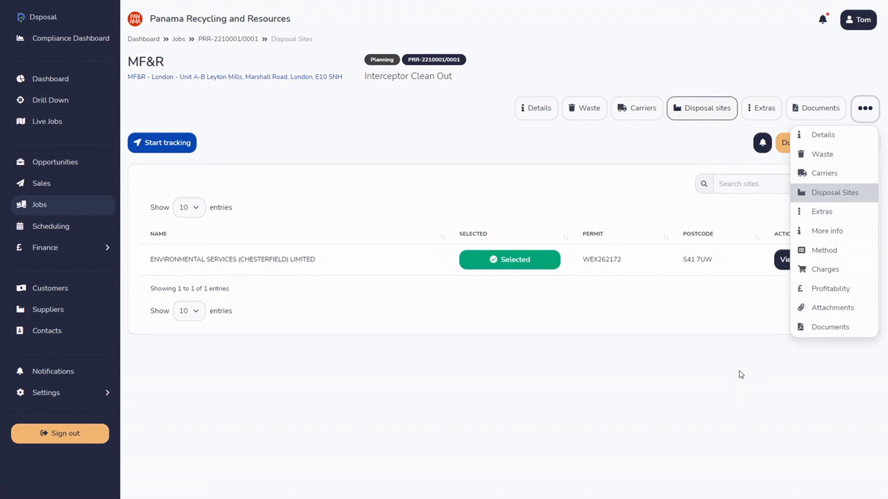
{"action": "left_click", "coordinate": [634, 145]}
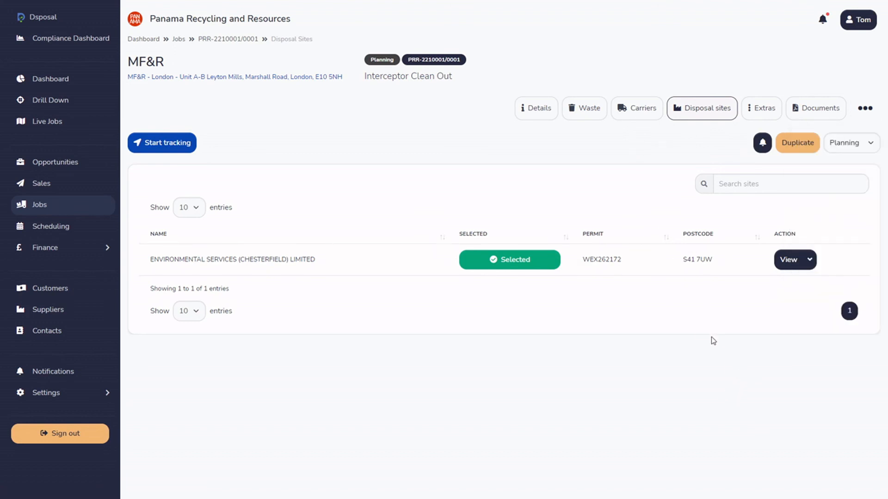